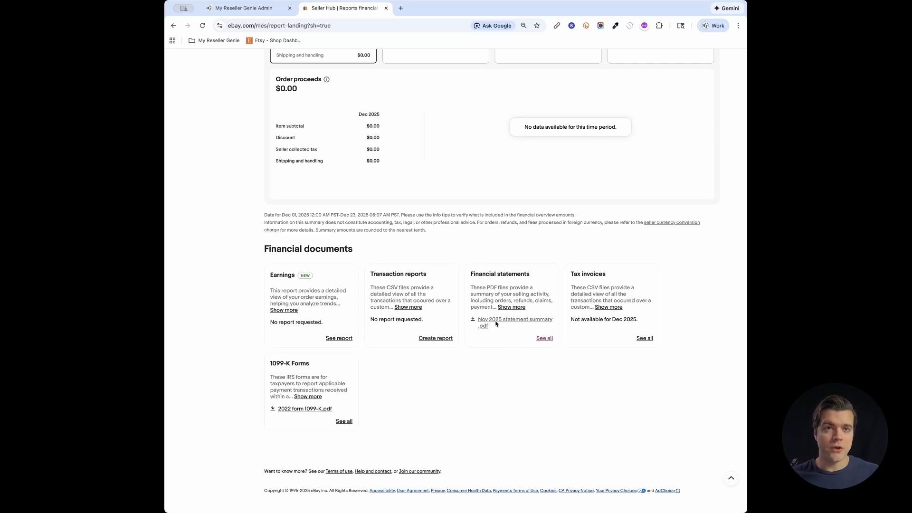
- Open the full list of eBay financial statements and check which 2025 monthly statements are available
{"action": "left_click", "coordinate": [544, 339]}
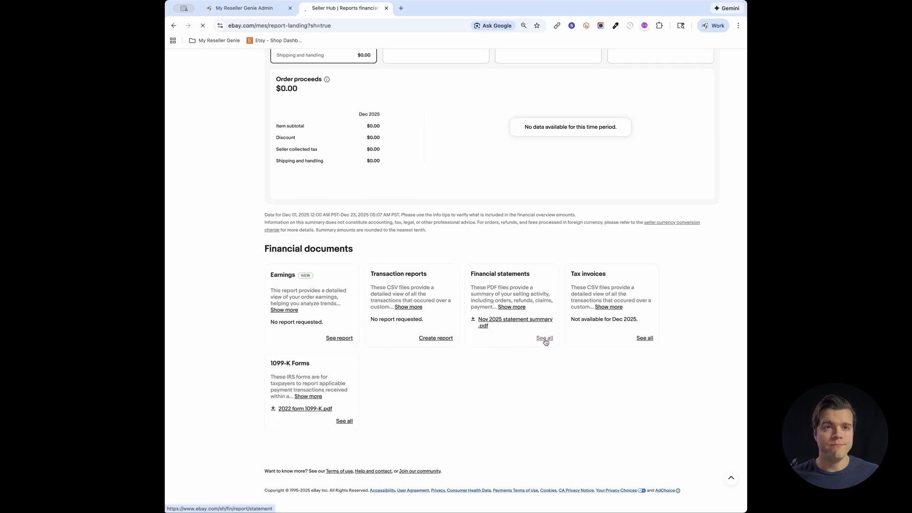
{"action": "scroll", "coordinate": [461, 263], "scroll_direction": "down", "scroll_amount": 1}
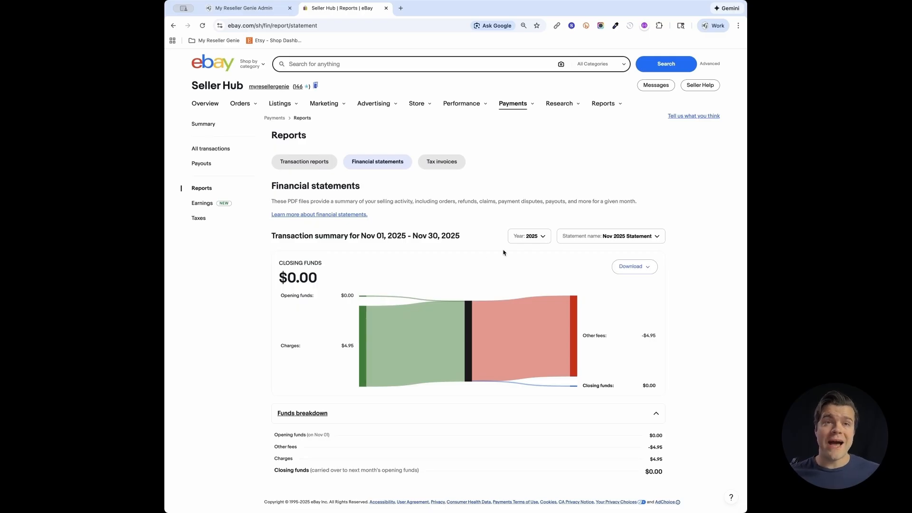
{"action": "left_click", "coordinate": [594, 236]}
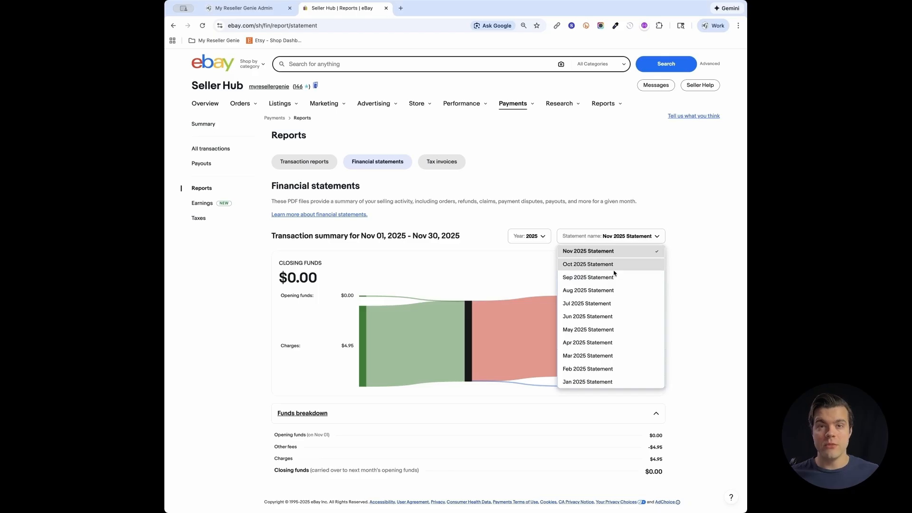
{"action": "left_click", "coordinate": [697, 237]}
- Check the download formats offered for the Nov 2025 statement
{"action": "scroll", "coordinate": [684, 254], "scroll_direction": "down", "scroll_amount": 1}
{"action": "left_click", "coordinate": [648, 260]}
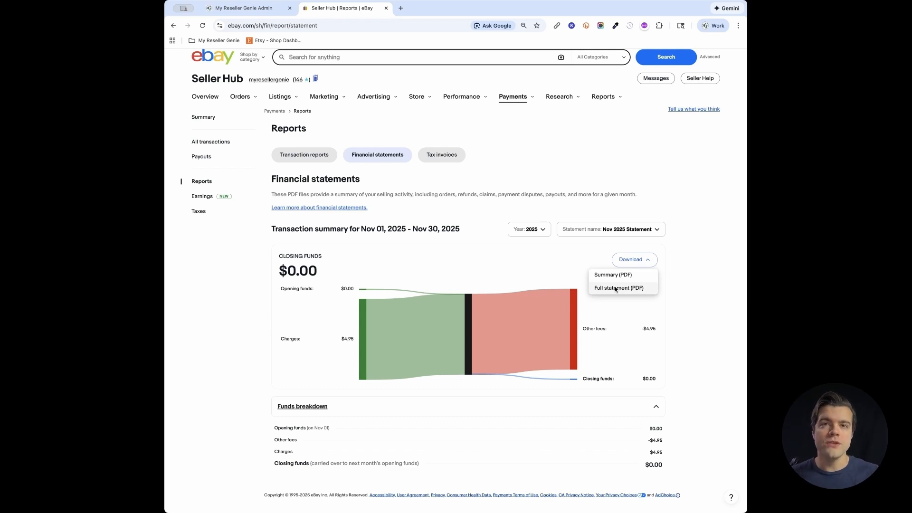
{"action": "left_click", "coordinate": [706, 270]}
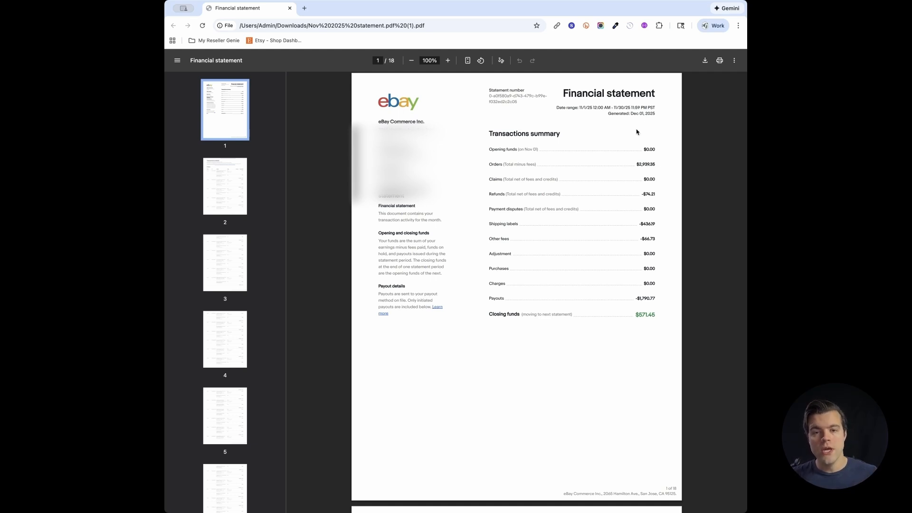
- Examine the date range, opening funds and closing funds on the first page of the November 2025 statement PDF
{"action": "left_click_drag", "start_coordinate": [556, 107], "coordinate": [668, 102]}
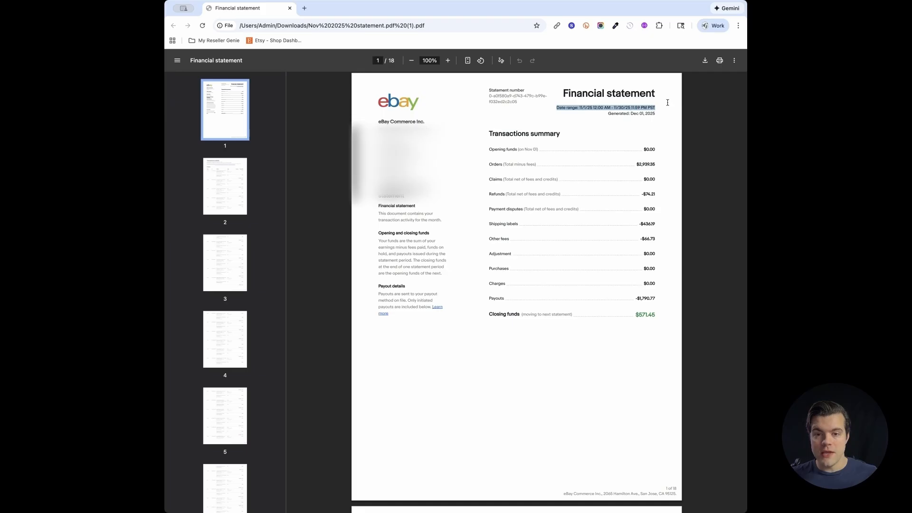
{"action": "left_click", "coordinate": [566, 124]}
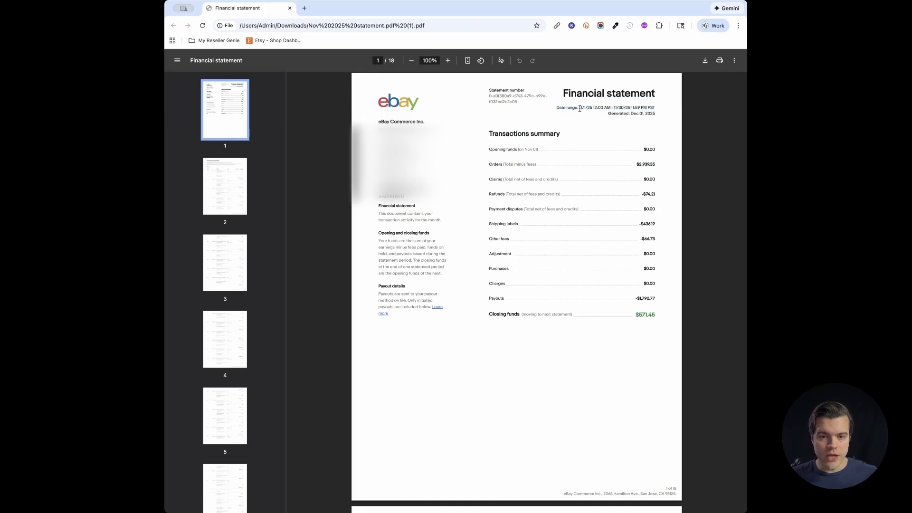
{"action": "scroll", "coordinate": [589, 136], "scroll_direction": "down", "scroll_amount": 1}
{"action": "left_click_drag", "start_coordinate": [491, 138], "coordinate": [669, 138]}
{"action": "left_click", "coordinate": [669, 138]}
{"action": "left_click_drag", "start_coordinate": [489, 302], "coordinate": [658, 302]}
{"action": "left_click", "coordinate": [662, 303]}
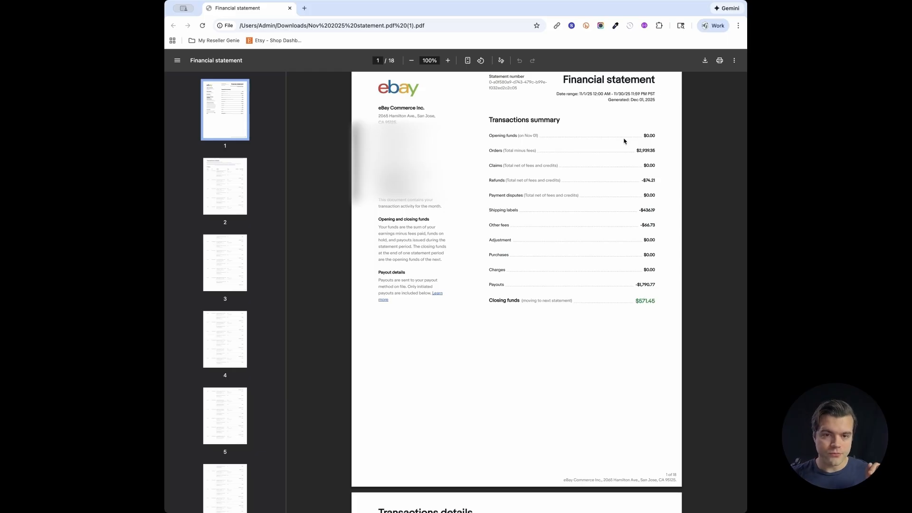
- Review the individual sales and fees in the statement's Transactions details pages
{"action": "scroll", "coordinate": [624, 141], "scroll_direction": "down", "scroll_amount": 10}
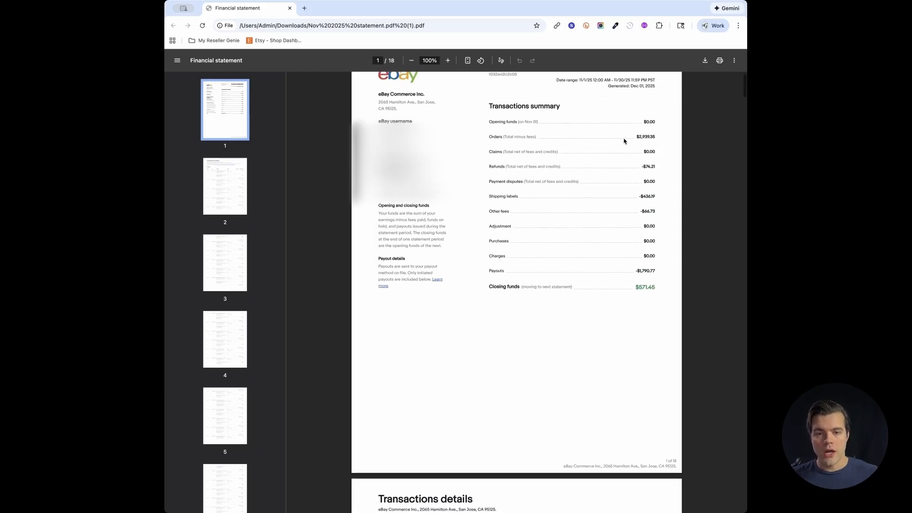
{"action": "scroll", "coordinate": [624, 141], "scroll_direction": "down", "scroll_amount": 15}
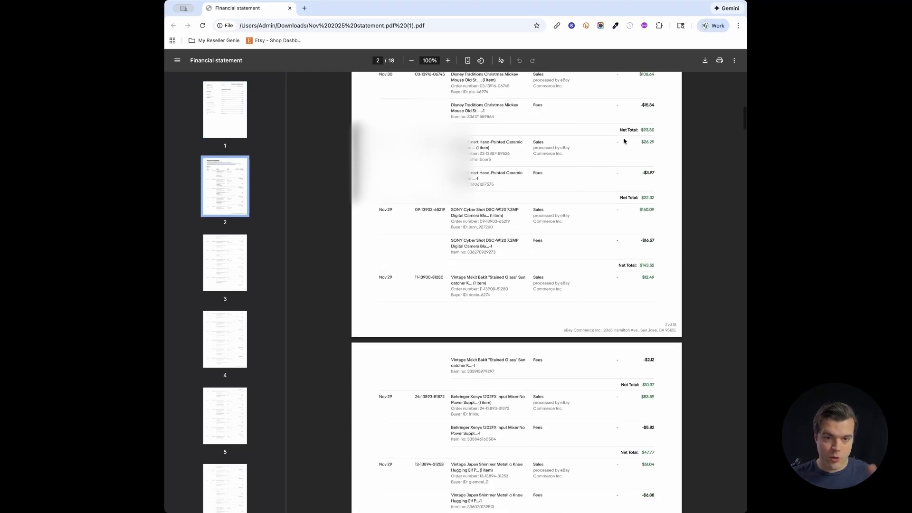
{"action": "scroll", "coordinate": [624, 141], "scroll_direction": "down", "scroll_amount": 15}
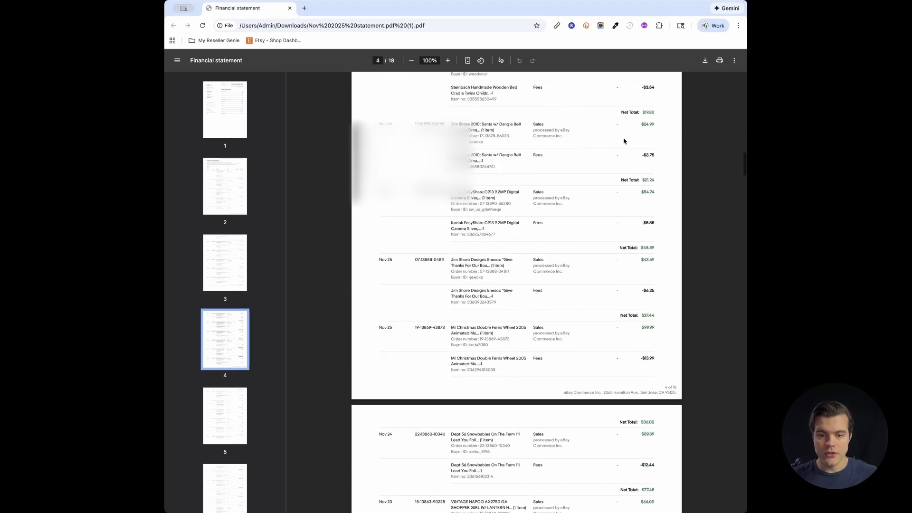
{"action": "scroll", "coordinate": [624, 141], "scroll_direction": "up", "scroll_amount": 20}
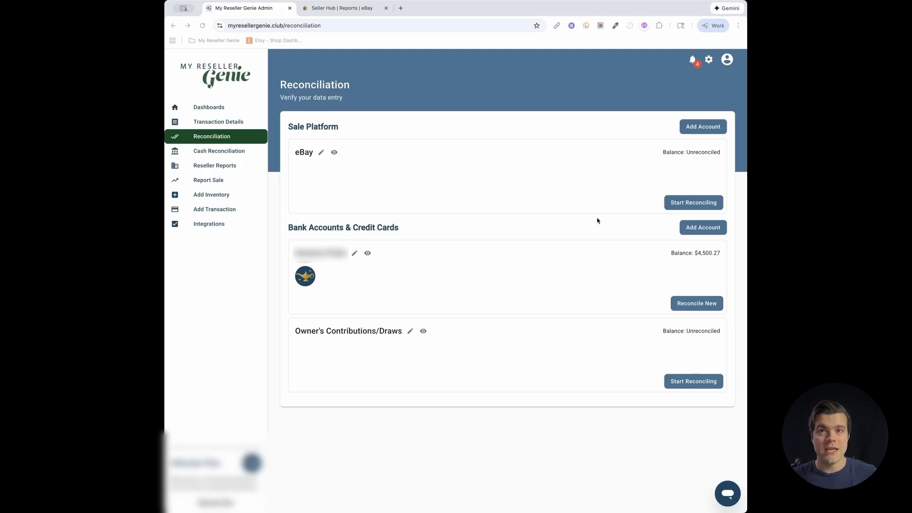
- Start reconciling the eBay account in My Reseller Genie with a beginning balance of $0 and beginning date 11/01/2025
{"action": "left_click", "coordinate": [677, 204]}
{"action": "left_click", "coordinate": [460, 280]}
{"action": "type", "text": "0"}
{"action": "left_click", "coordinate": [510, 233]}
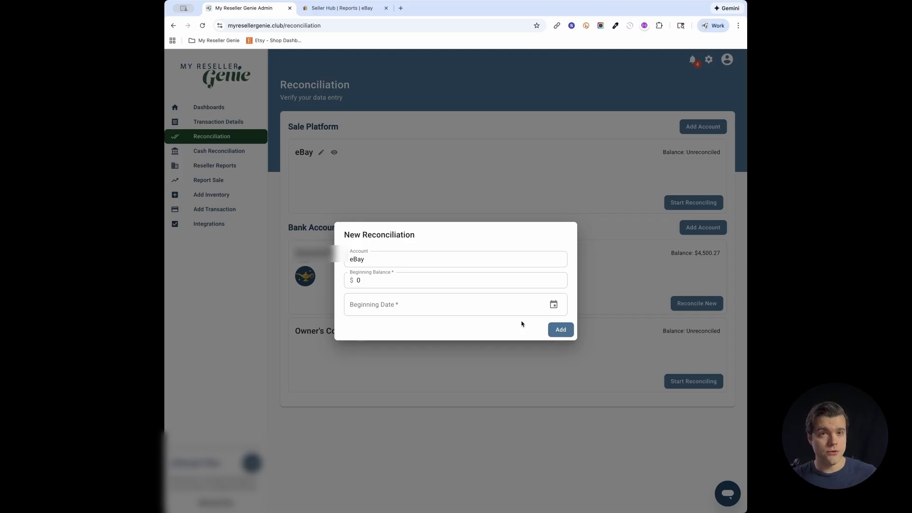
{"action": "left_click", "coordinate": [553, 304]}
{"action": "left_click", "coordinate": [388, 327]}
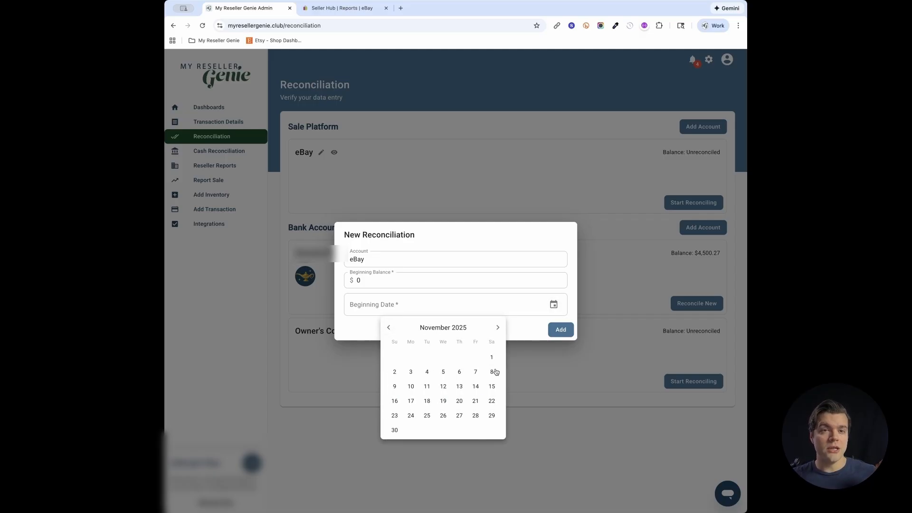
{"action": "left_click", "coordinate": [491, 357]}
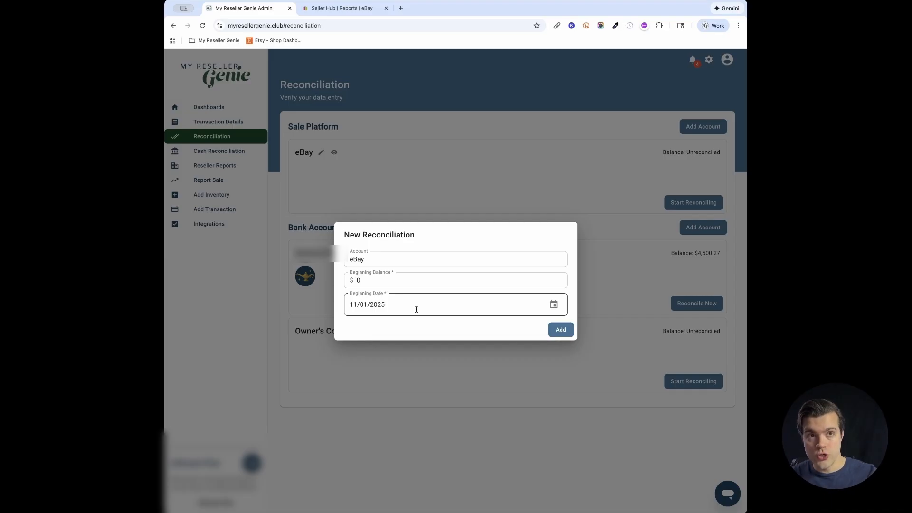
- Set the eBay reconciliation's beginning date to 10/31/2025
{"action": "left_click", "coordinate": [553, 305]}
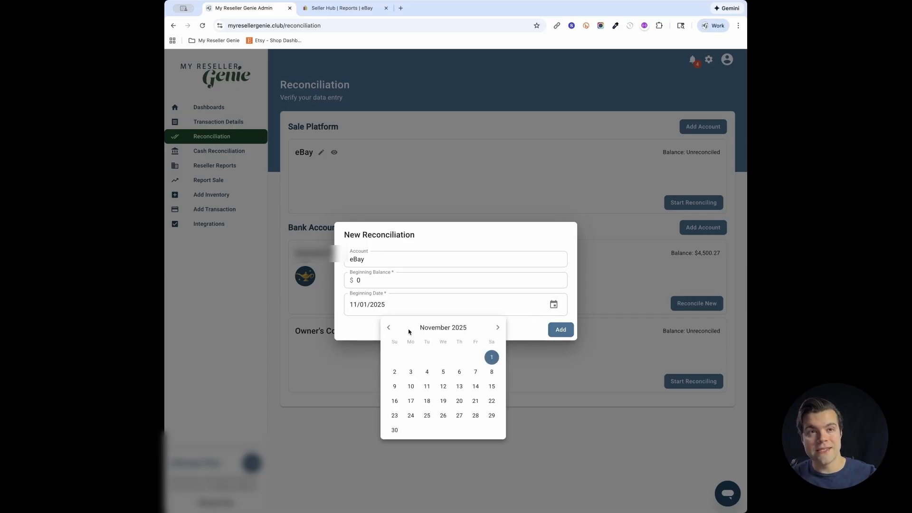
{"action": "left_click", "coordinate": [387, 329]}
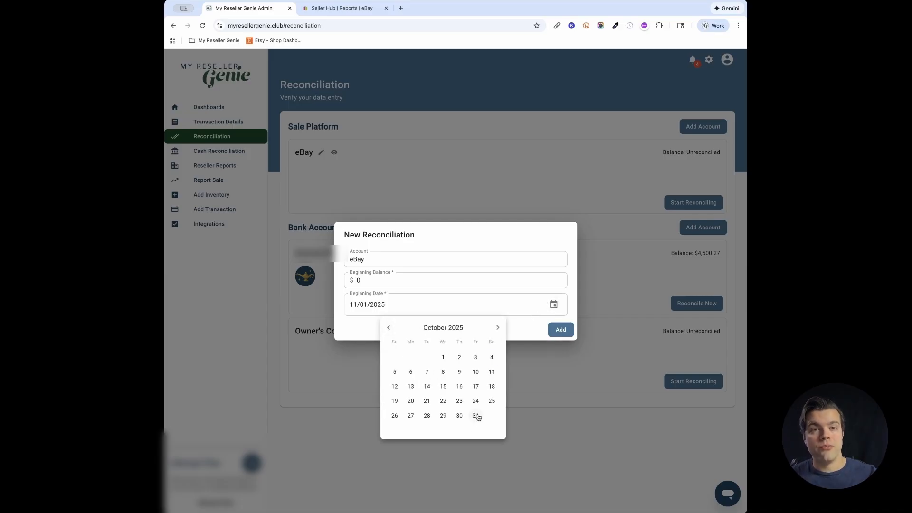
{"action": "left_click", "coordinate": [477, 417]}
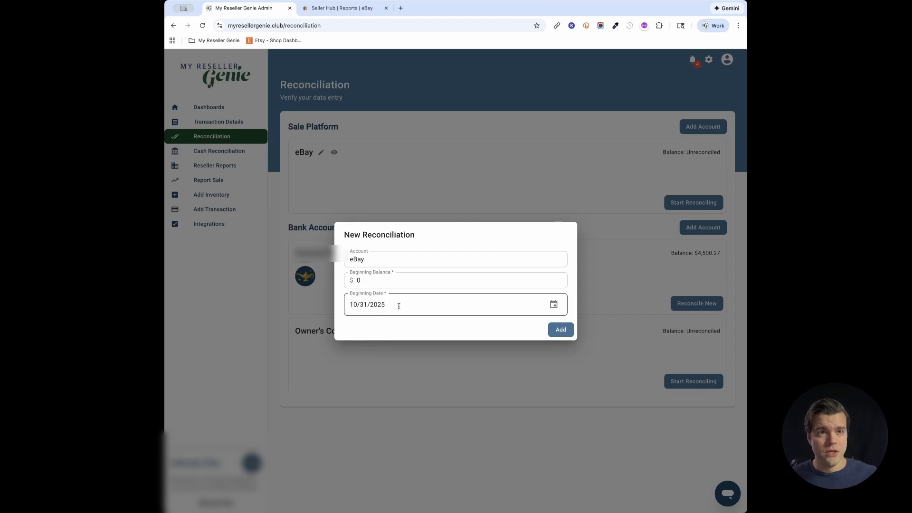
- Set the beginning date back to 11/01/2025 and add the eBay starting reconciliation
{"action": "left_click", "coordinate": [553, 305]}
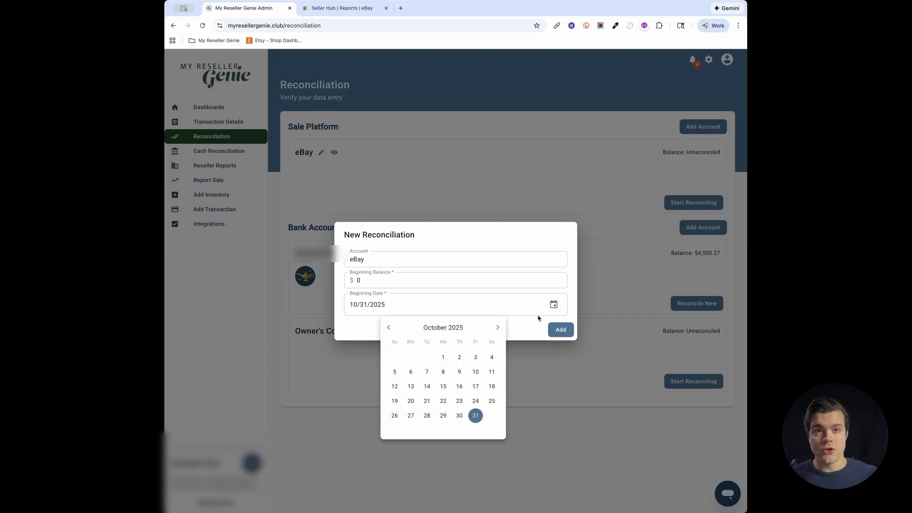
{"action": "left_click", "coordinate": [496, 327]}
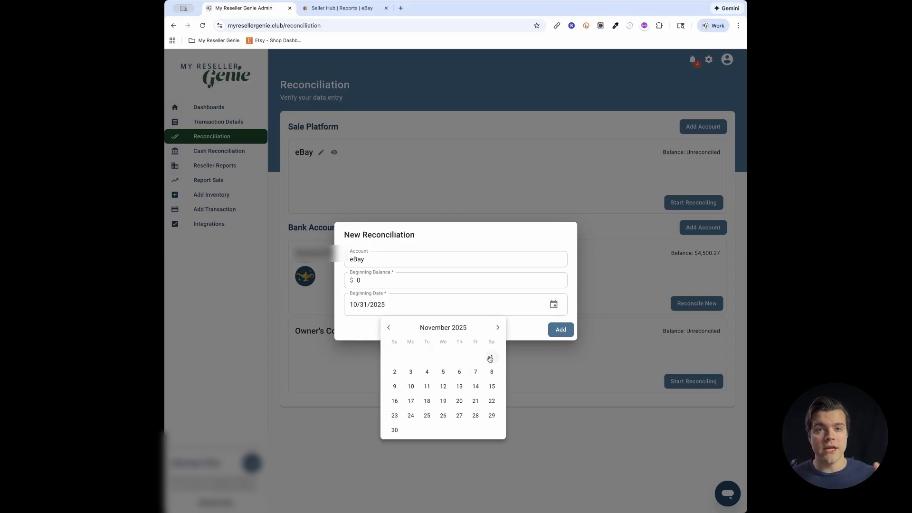
{"action": "left_click", "coordinate": [490, 358]}
{"action": "left_click", "coordinate": [562, 330]}
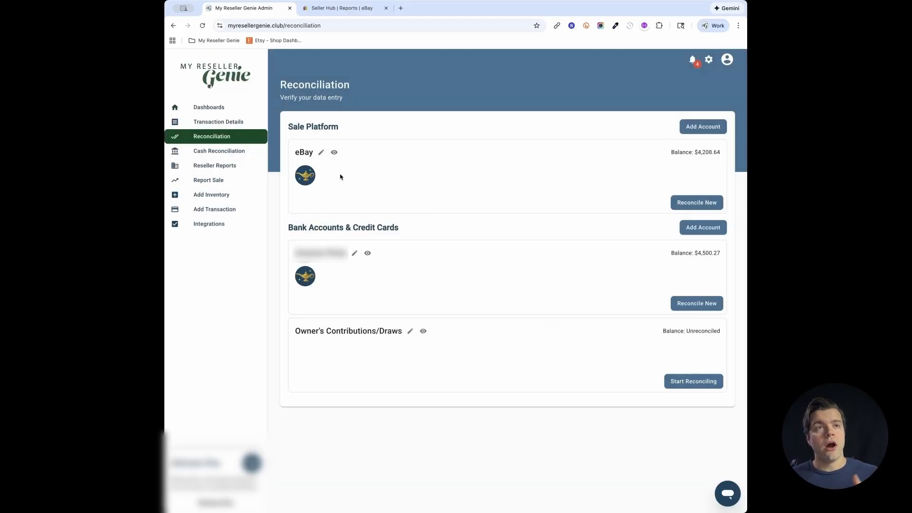
- Add a new eBay reconciliation with an ending balance of $571.45 and ending date 11/30/2025, and close its transaction list
{"action": "mouse_move", "coordinate": [308, 174]}
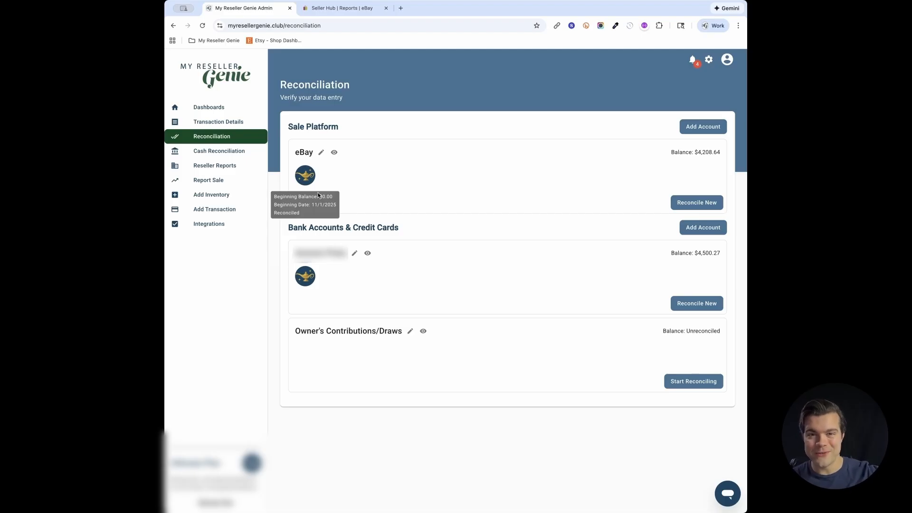
{"action": "left_click", "coordinate": [688, 205]}
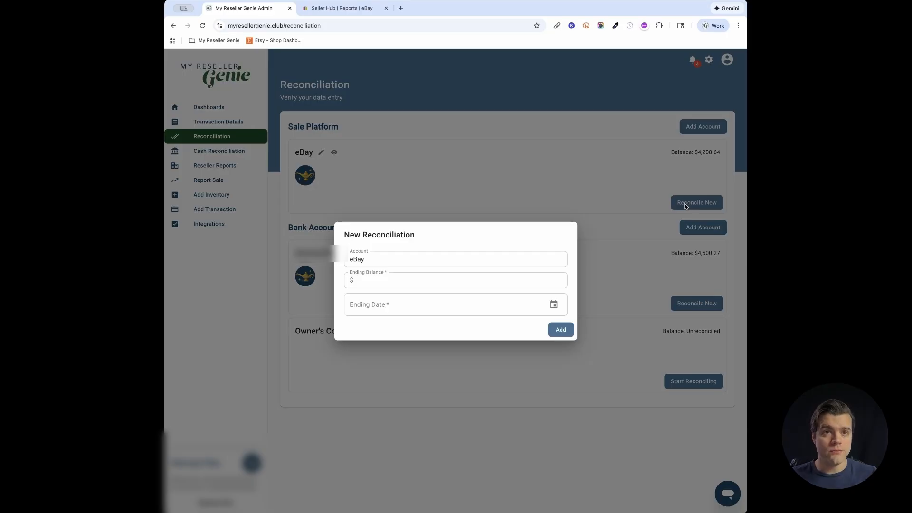
{"action": "left_click", "coordinate": [494, 278]}
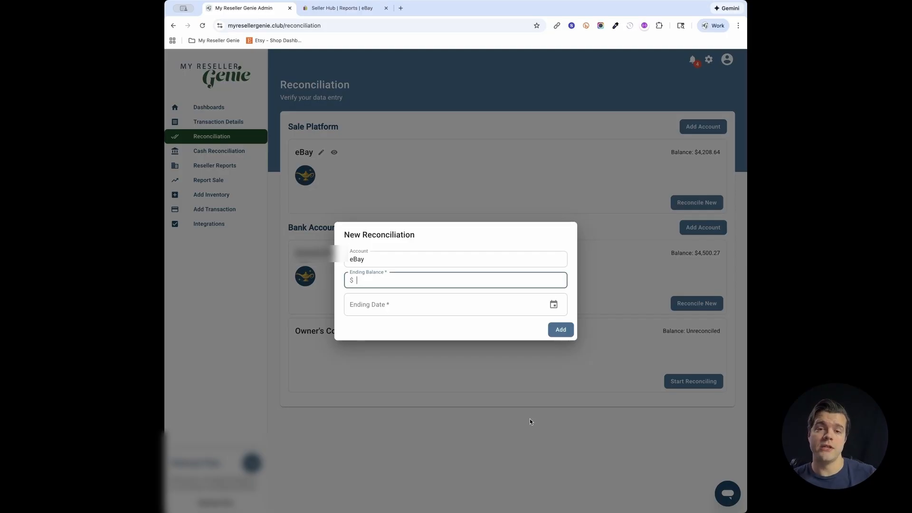
{"action": "type", "text": "571."}
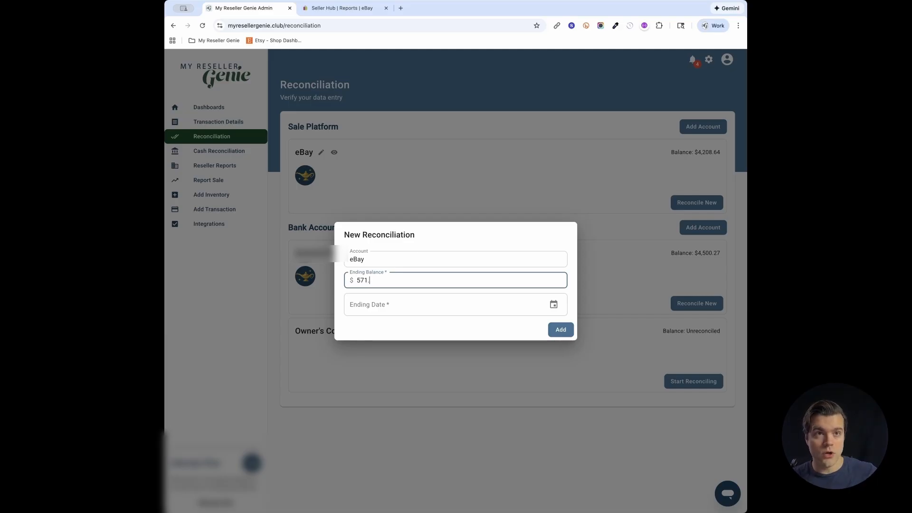
{"action": "type", "text": "45"}
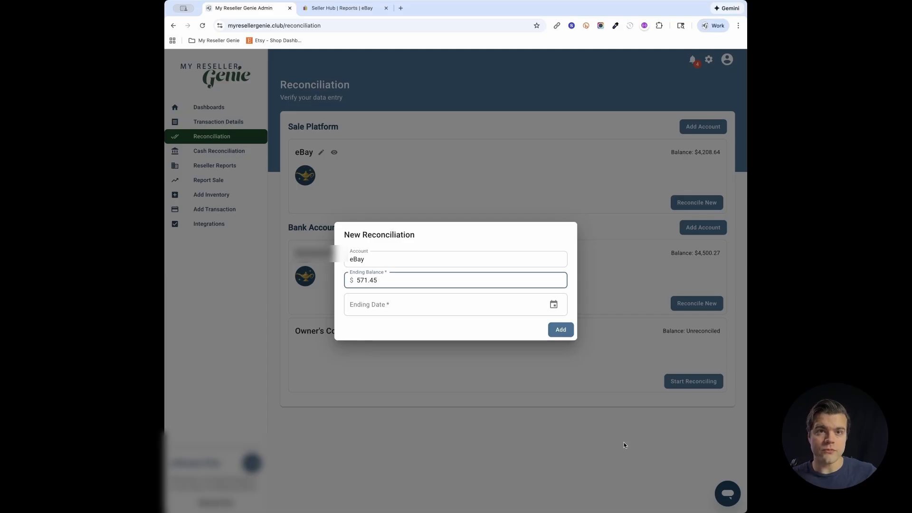
{"action": "left_click", "coordinate": [553, 305]}
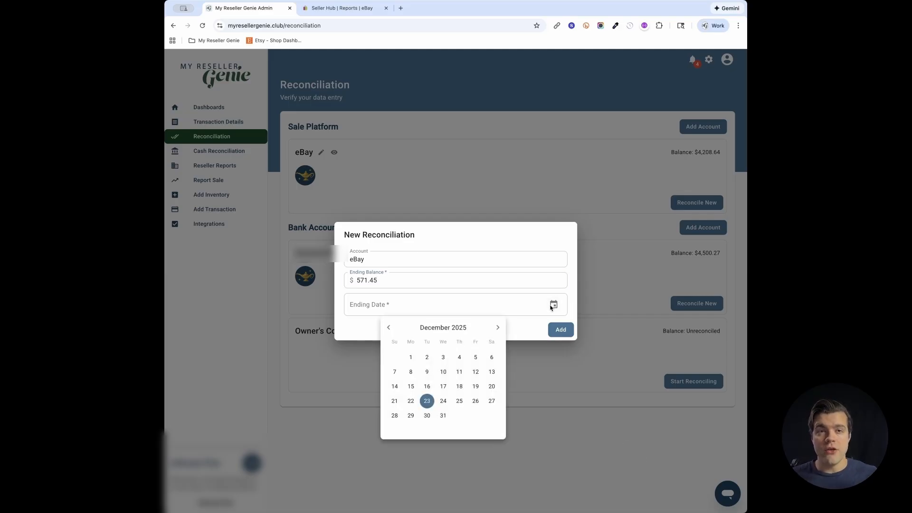
{"action": "left_click", "coordinate": [391, 329]}
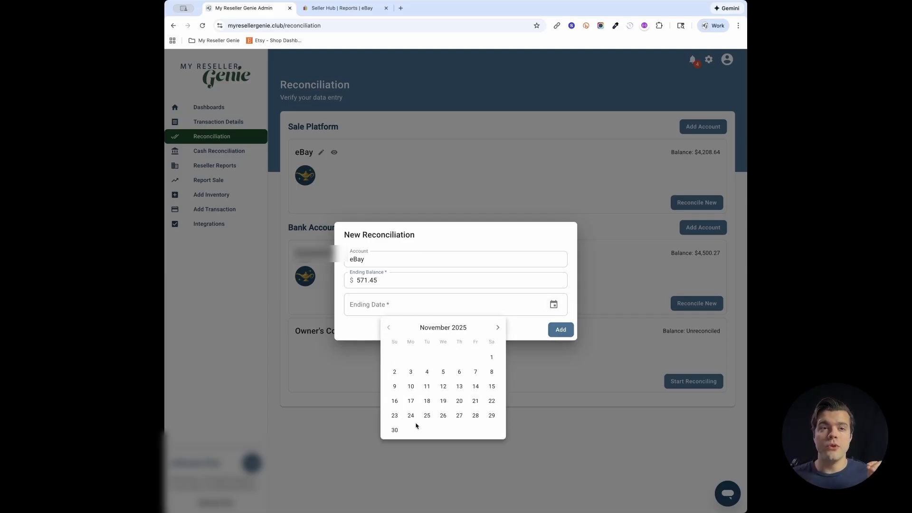
{"action": "left_click", "coordinate": [392, 431]}
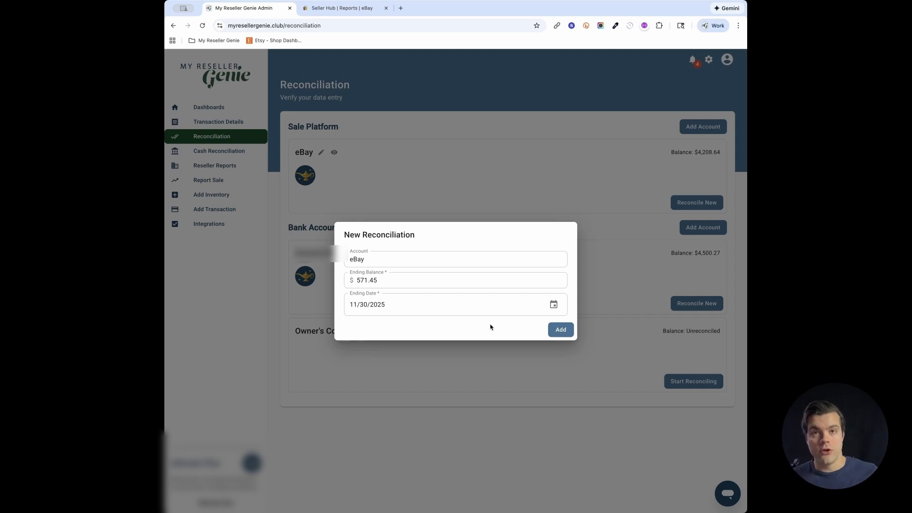
{"action": "left_click", "coordinate": [561, 329]}
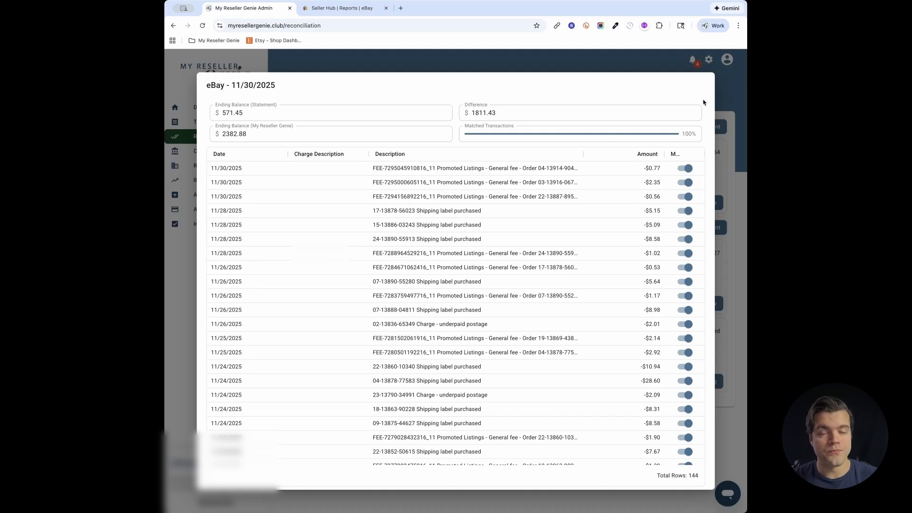
{"action": "left_click", "coordinate": [732, 98]}
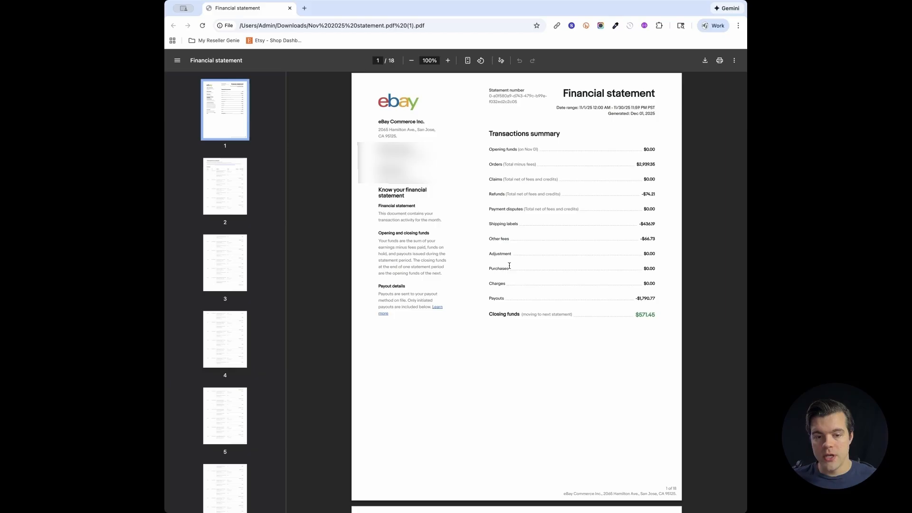
- Examine the Payouts and Charges lines in the transactions summary of the November 2025 eBay statement PDF
{"action": "left_click_drag", "start_coordinate": [488, 298], "coordinate": [663, 304]}
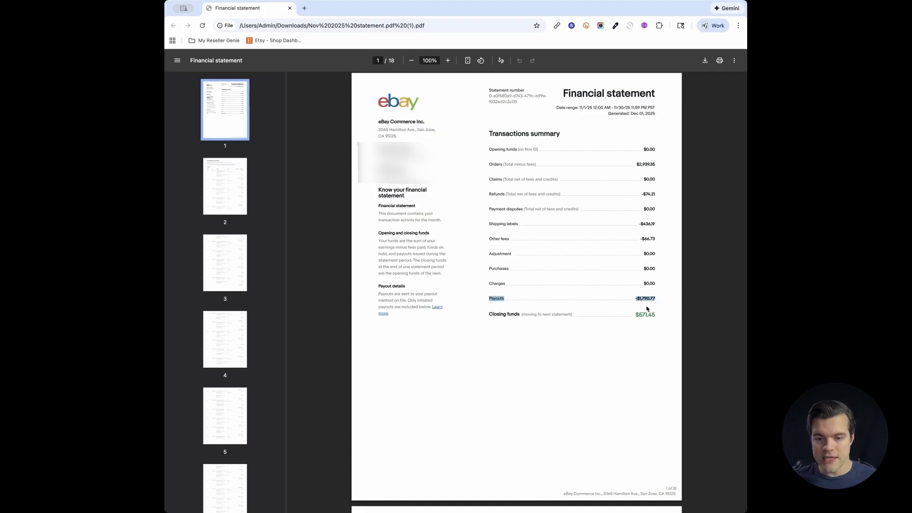
{"action": "left_click", "coordinate": [662, 299]}
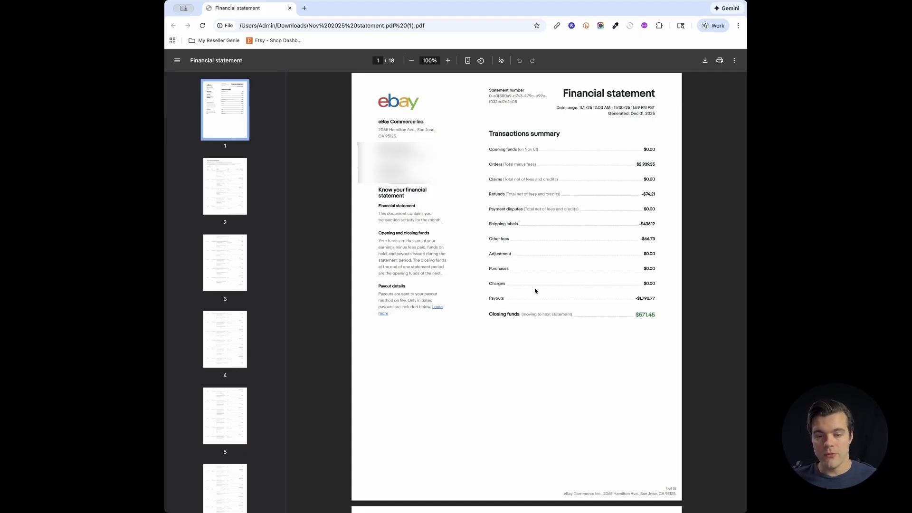
{"action": "left_click_drag", "start_coordinate": [489, 284], "coordinate": [656, 286]}
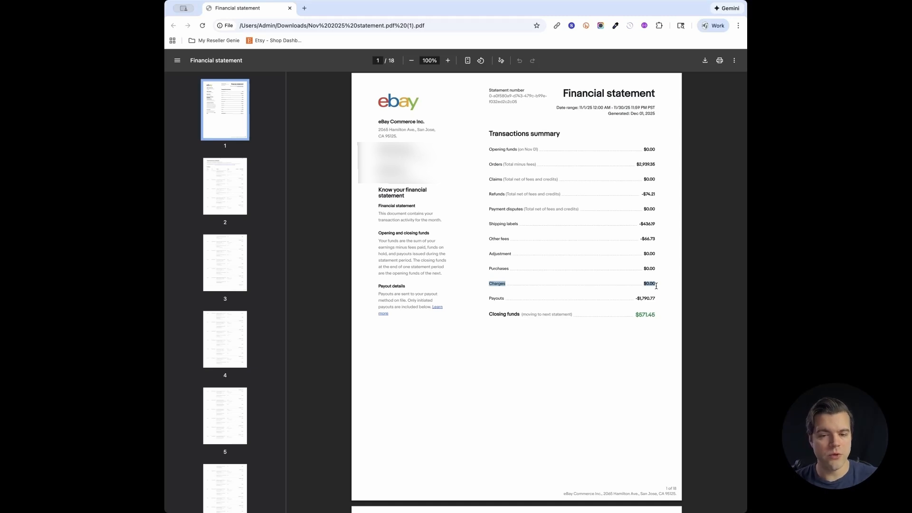
{"action": "left_click", "coordinate": [655, 285]}
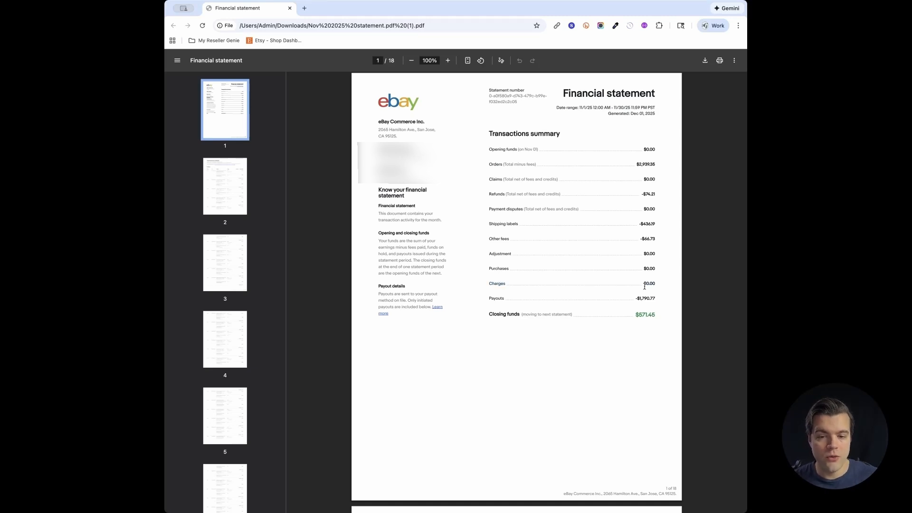
{"action": "mouse_move", "coordinate": [641, 284]}
{"action": "left_mouse_down"}
{"action": "mouse_move", "coordinate": [658, 285]}
{"action": "mouse_move", "coordinate": [656, 300]}
{"action": "mouse_move", "coordinate": [635, 299]}
{"action": "left_mouse_up"}
{"action": "left_click", "coordinate": [623, 278]}
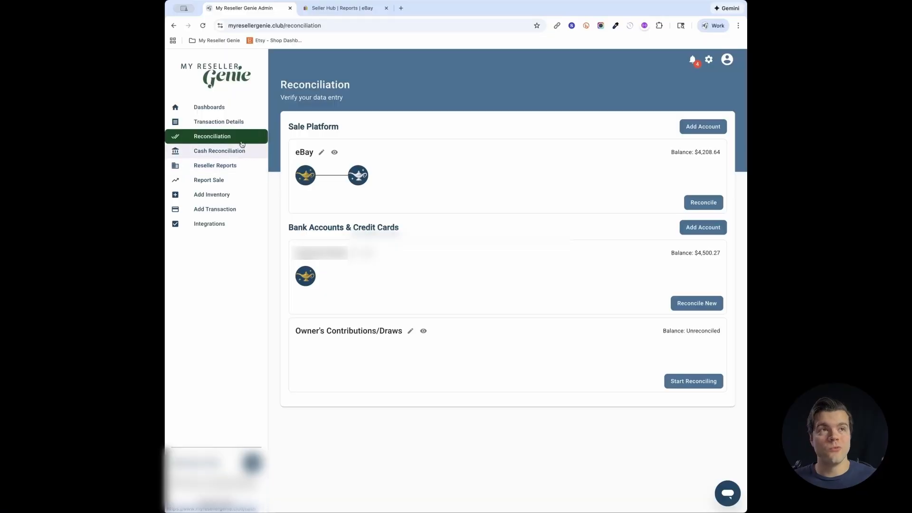
- Start a new Money Out transaction in My Reseller Genie with the receiving bank account as its general ledger account
{"action": "left_click", "coordinate": [226, 208]}
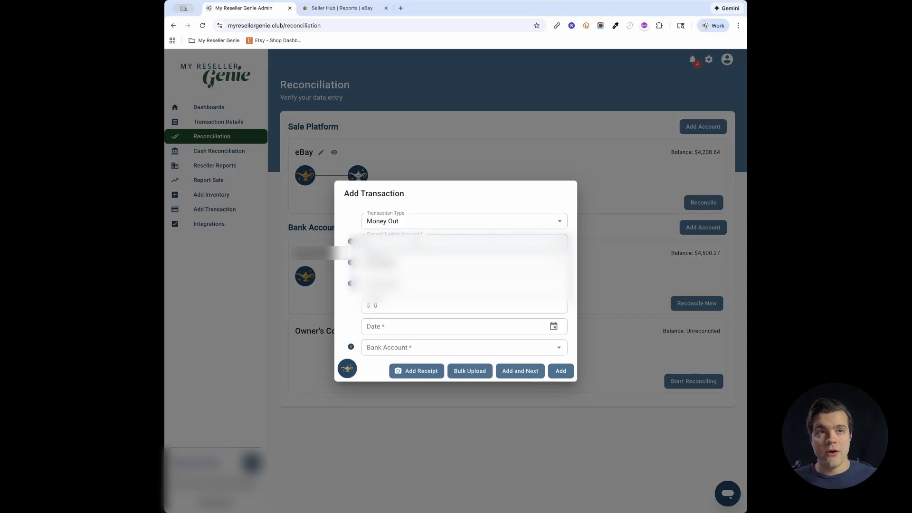
{"action": "left_click", "coordinate": [416, 242]}
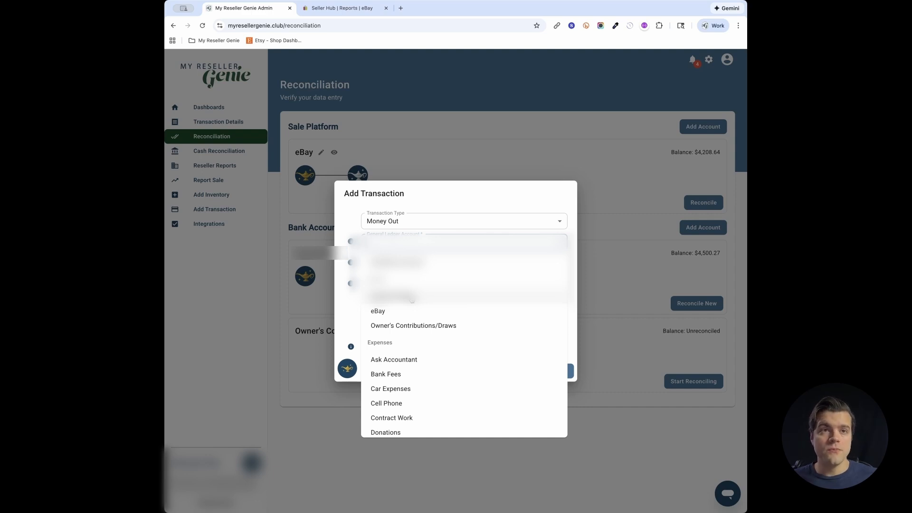
{"action": "left_click", "coordinate": [412, 298]}
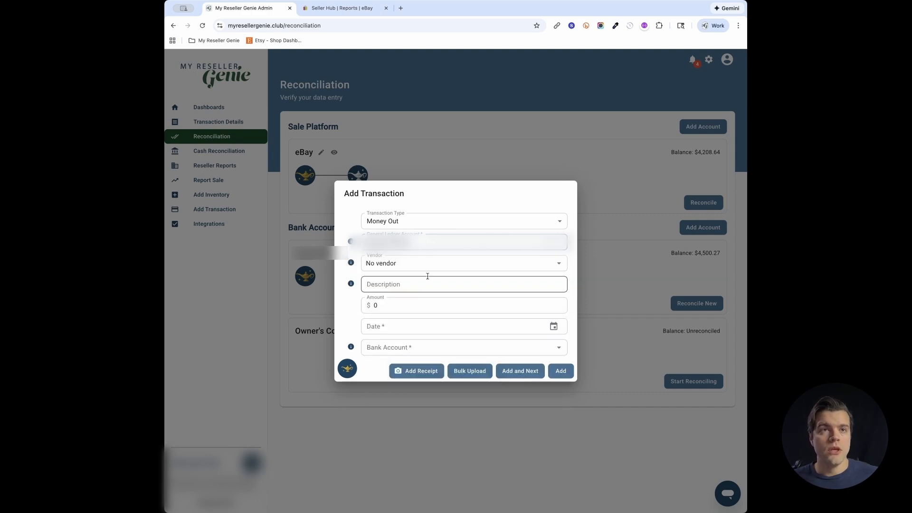
- Describe the transaction as "November Payouts - eBay" and set its amount to $1790.77
{"action": "left_click", "coordinate": [402, 305]}
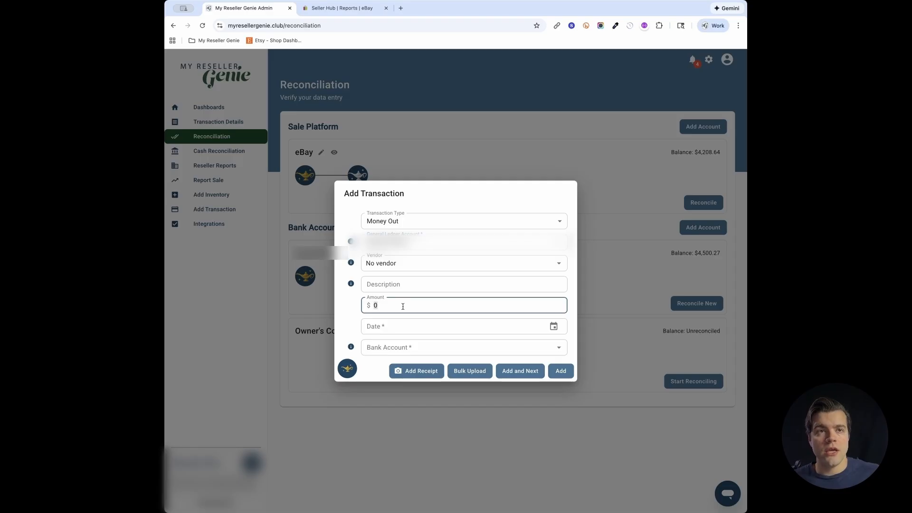
{"action": "left_click", "coordinate": [415, 287]}
{"action": "type", "text": "No"}
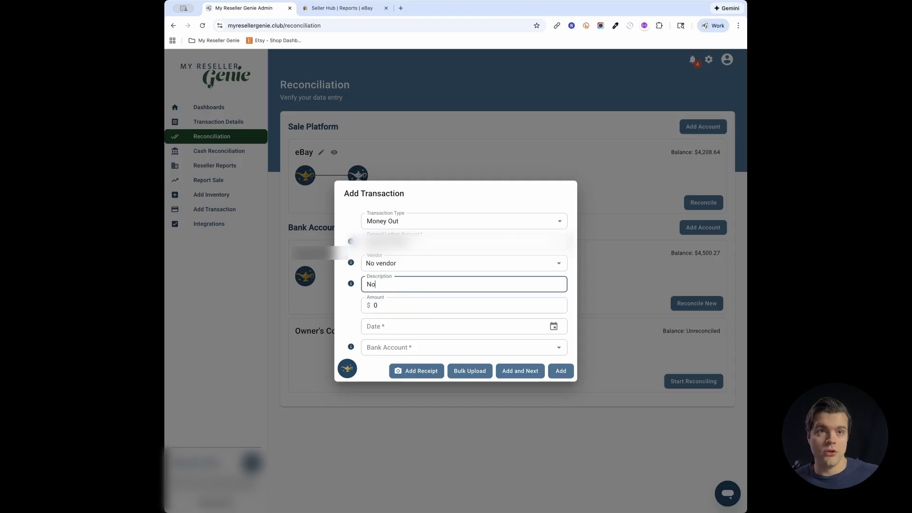
{"action": "type", "text": "vember Payou"}
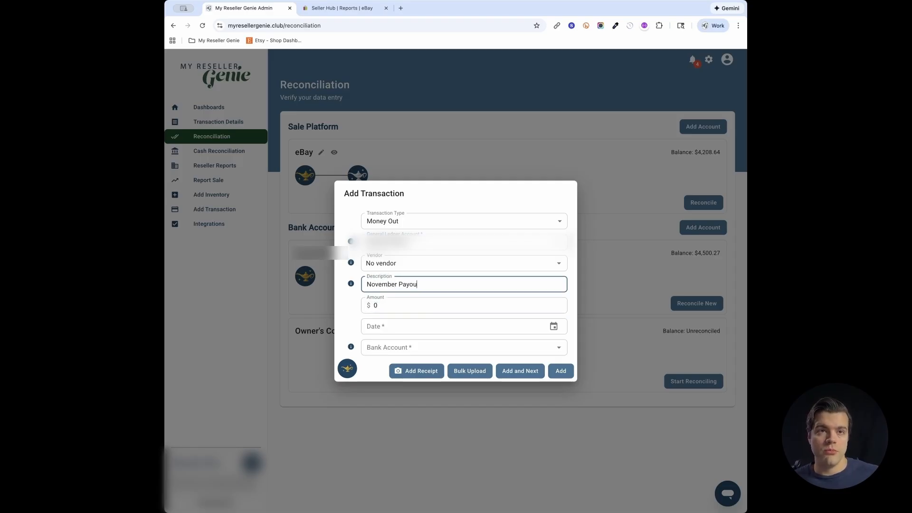
{"action": "type", "text": "tds - eBay"}
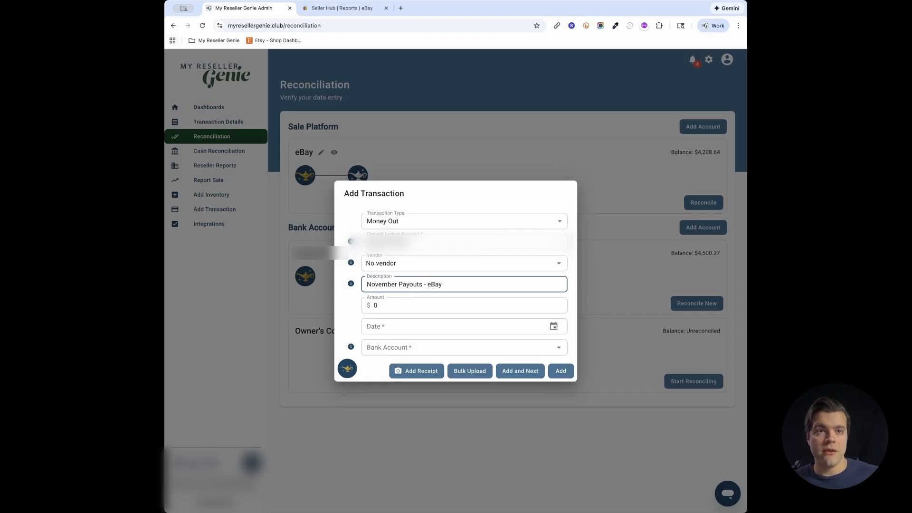
{"action": "left_click", "coordinate": [405, 310]}
{"action": "key", "text": "super+a"}
{"action": "type", "text": "17"}
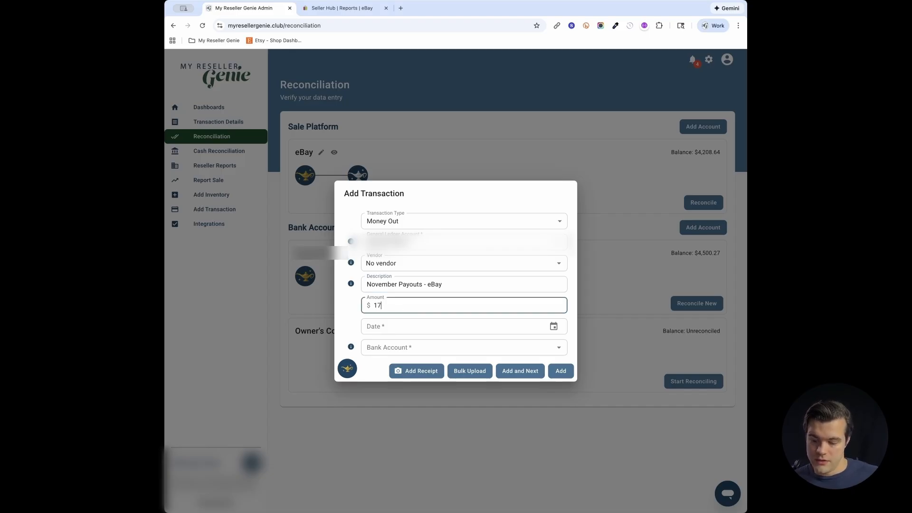
{"action": "type", "text": "90.77"}
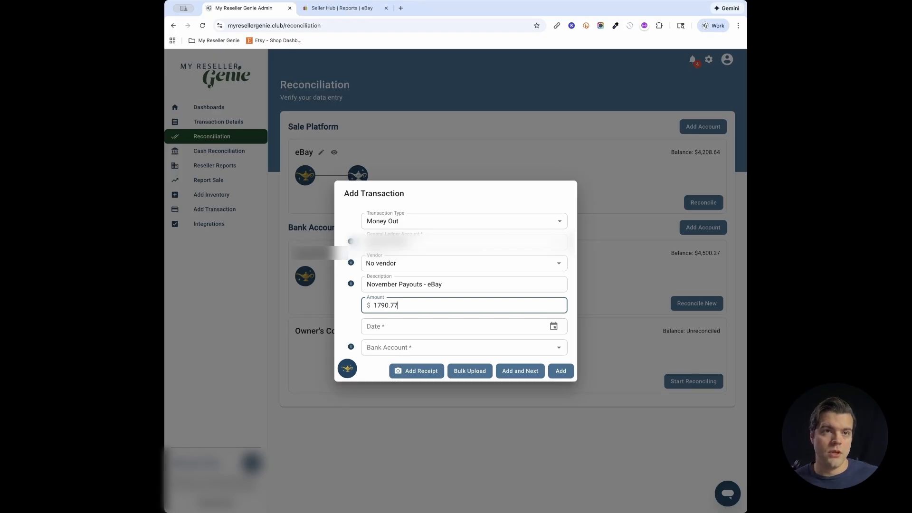
- Date the payout 11/15/2025 with eBay as its bank account, and add it as a match to the existing transfer
{"action": "left_click", "coordinate": [550, 327]}
{"action": "left_click", "coordinate": [397, 346]}
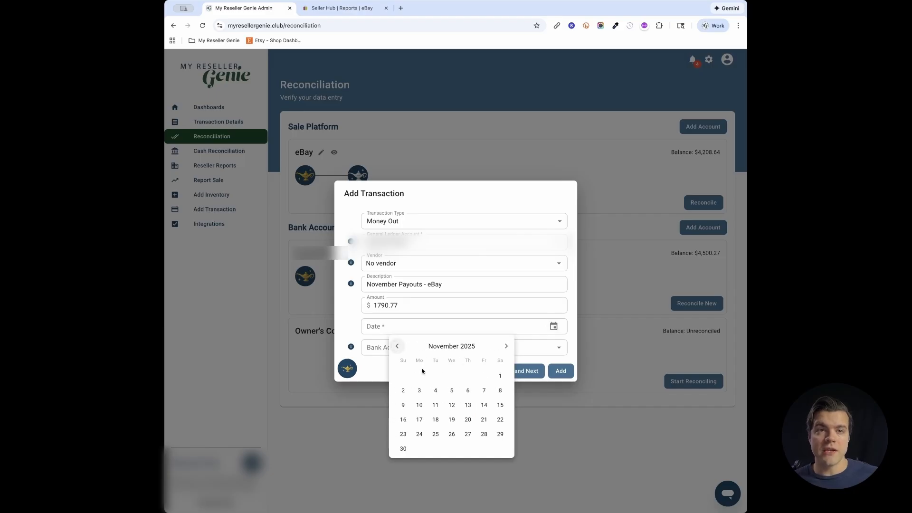
{"action": "left_click", "coordinate": [500, 404]}
{"action": "left_click", "coordinate": [439, 350]}
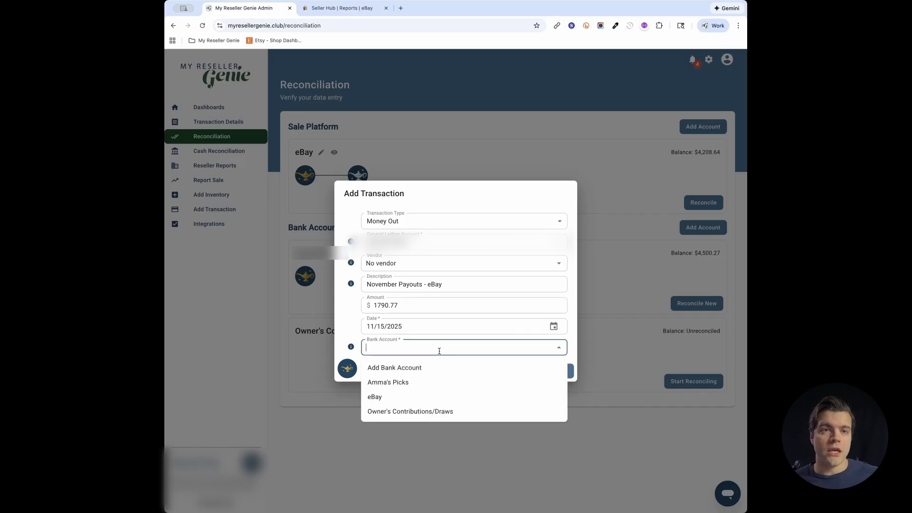
{"action": "left_click", "coordinate": [388, 397]}
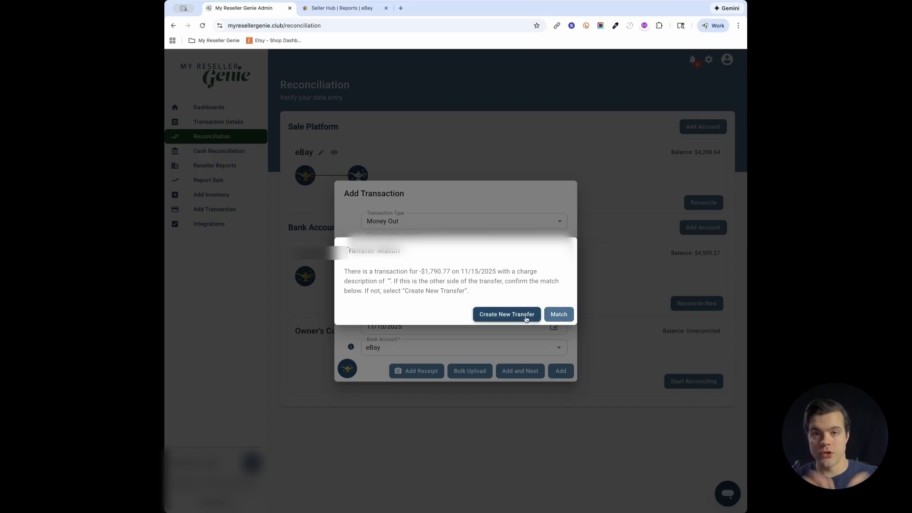
{"action": "left_click", "coordinate": [564, 320]}
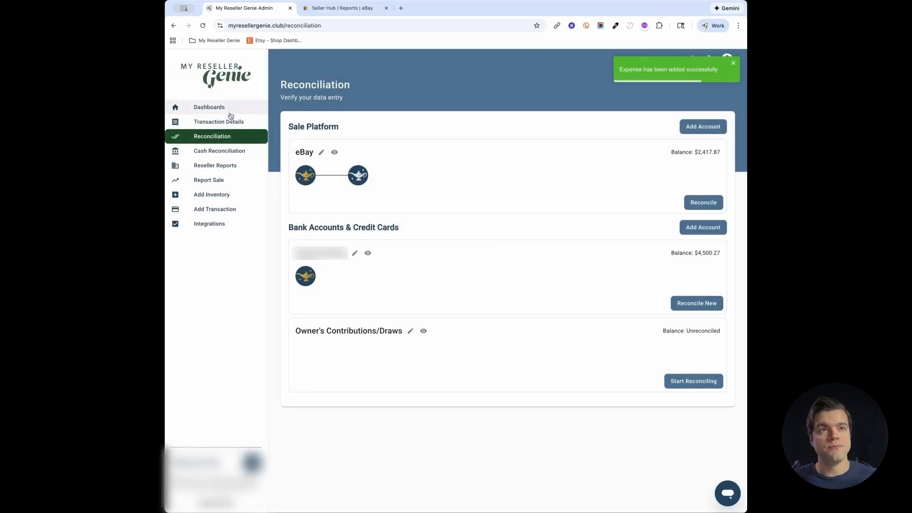
- Mark the November payout as matched in the eBay 11/30/2025 reconciliation and check its transactions sorted from the oldest date
{"action": "left_click", "coordinate": [702, 202]}
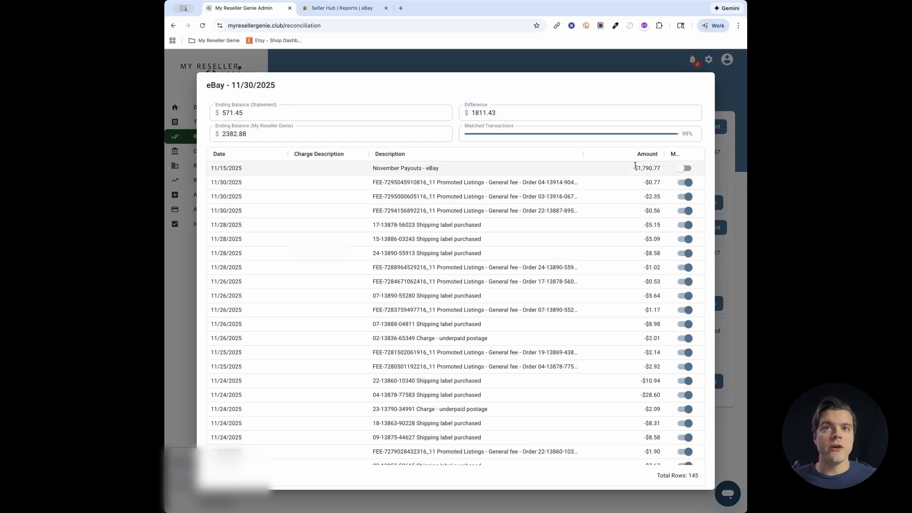
{"action": "left_click", "coordinate": [687, 169]}
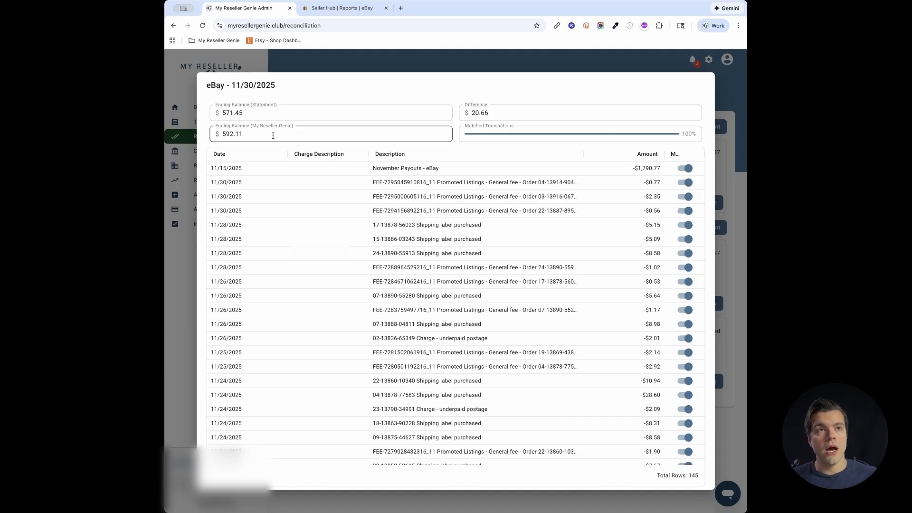
{"action": "left_click", "coordinate": [241, 156]}
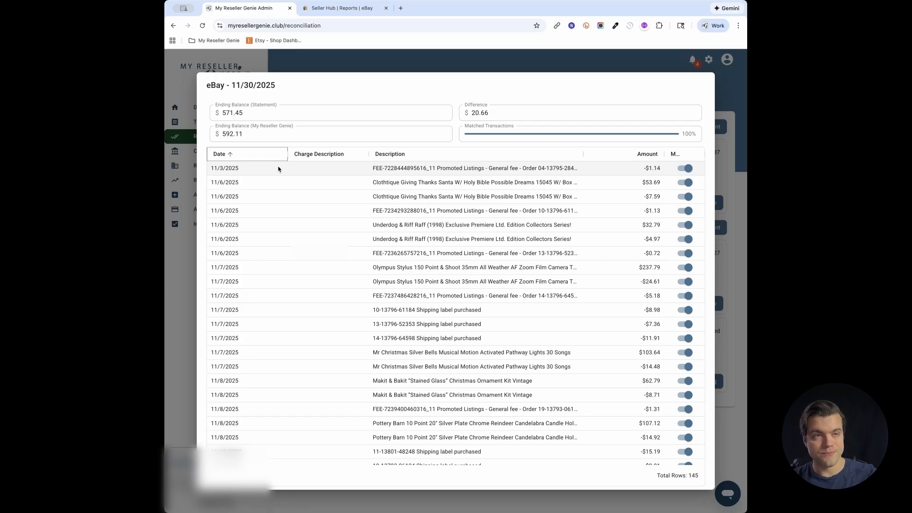
{"action": "left_click", "coordinate": [735, 101]}
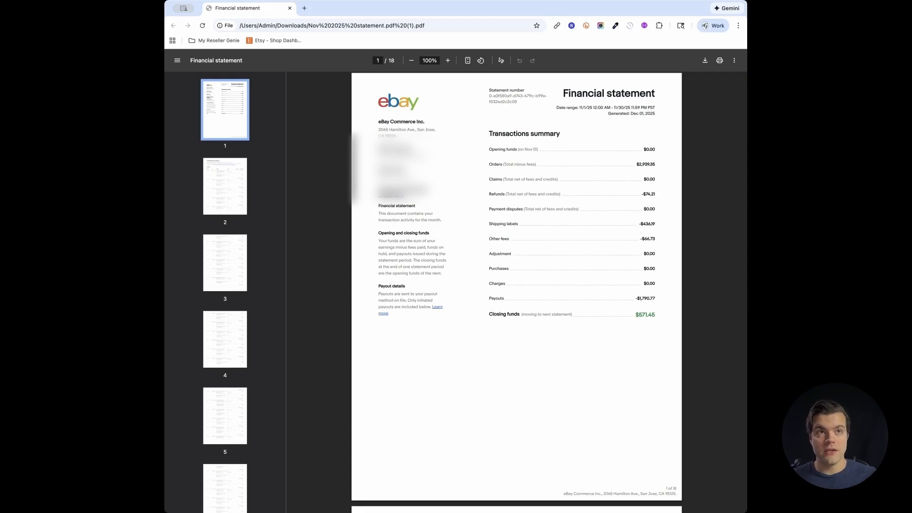
- Look through the orders, refunds, shipping labels, other fees and payout details of the November 2025 eBay statement PDF
{"action": "scroll", "coordinate": [665, 261], "scroll_direction": "down", "scroll_amount": 8}
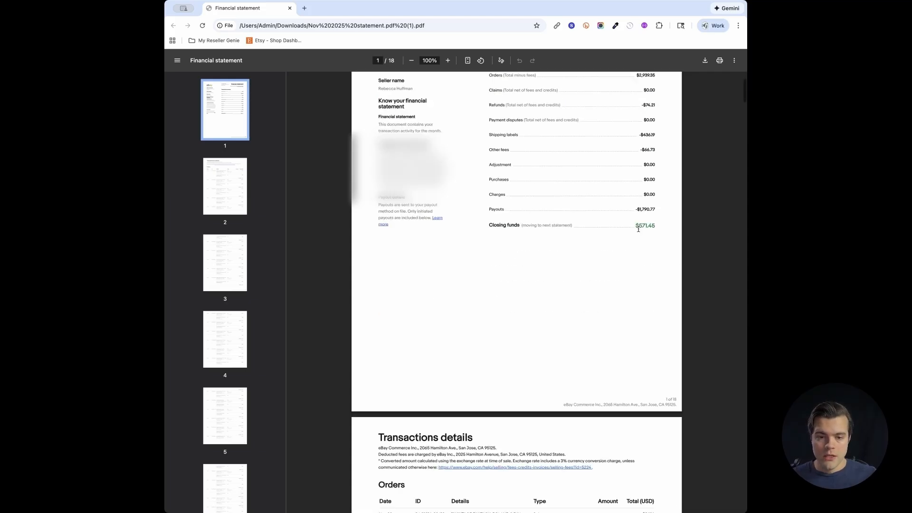
{"action": "scroll", "coordinate": [638, 229], "scroll_direction": "down", "scroll_amount": 15}
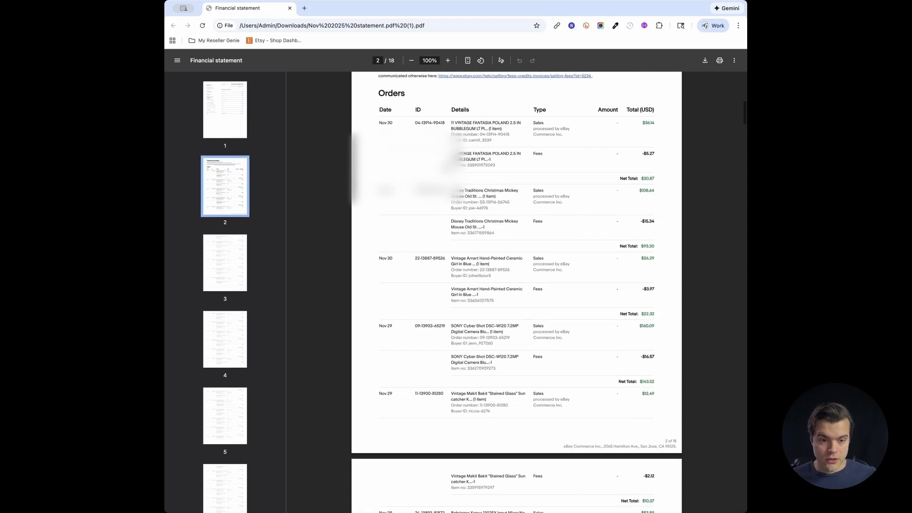
{"action": "scroll", "coordinate": [516, 292], "scroll_direction": "down", "scroll_amount": 20}
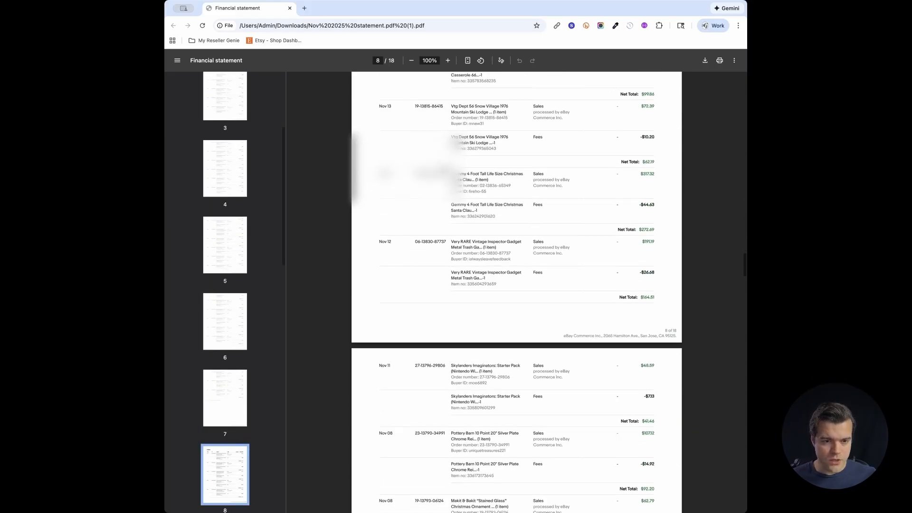
{"action": "scroll", "coordinate": [493, 152], "scroll_direction": "down", "scroll_amount": 15}
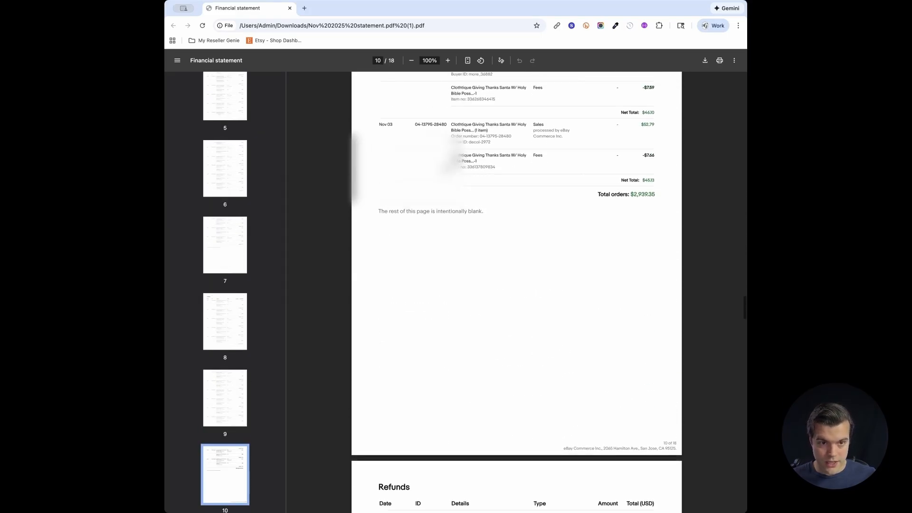
{"action": "scroll", "coordinate": [526, 134], "scroll_direction": "down", "scroll_amount": 8}
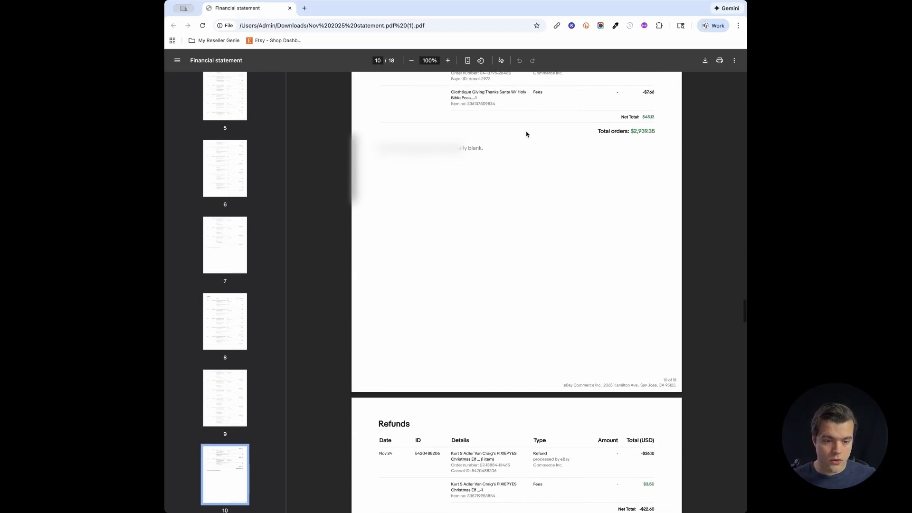
{"action": "scroll", "coordinate": [526, 134], "scroll_direction": "down", "scroll_amount": 5}
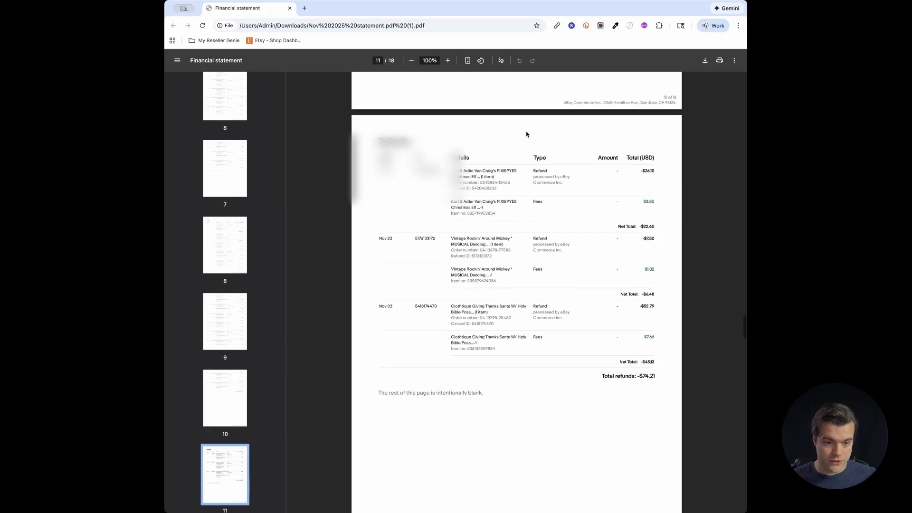
{"action": "scroll", "coordinate": [527, 278], "scroll_direction": "down", "scroll_amount": 10}
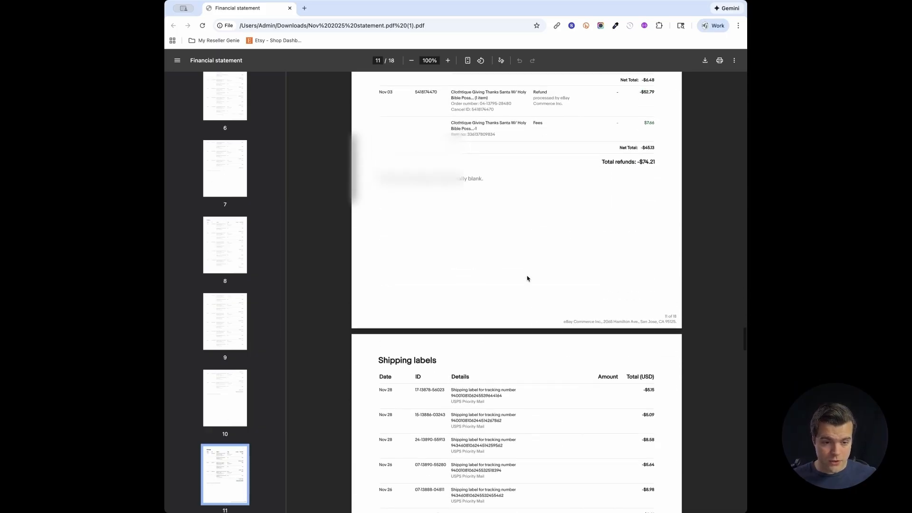
{"action": "scroll", "coordinate": [527, 278], "scroll_direction": "down", "scroll_amount": 20}
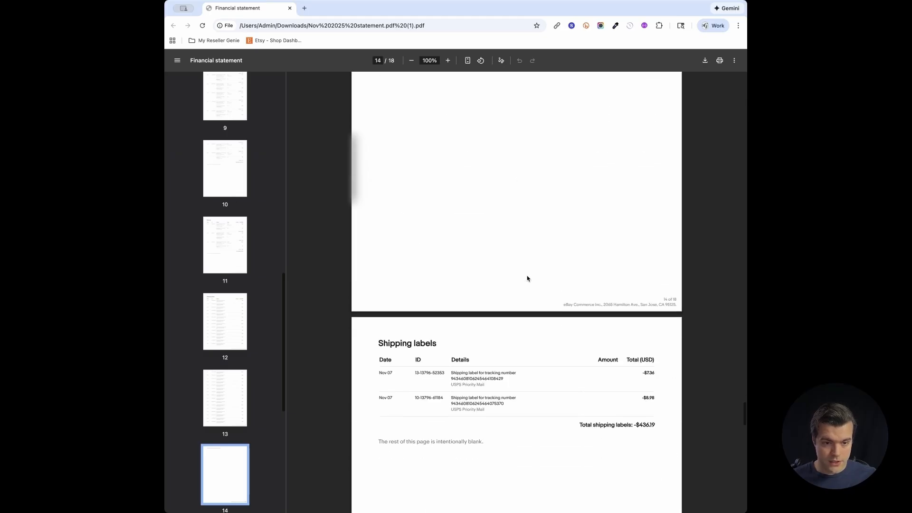
{"action": "scroll", "coordinate": [527, 278], "scroll_direction": "down", "scroll_amount": 13}
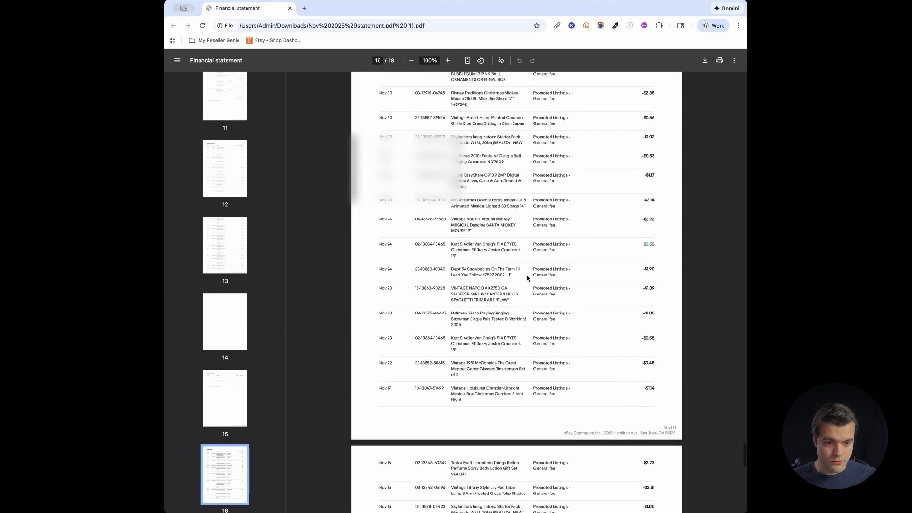
{"action": "scroll", "coordinate": [527, 278], "scroll_direction": "up", "scroll_amount": 10}
{"action": "scroll", "coordinate": [527, 278], "scroll_direction": "down", "scroll_amount": 10}
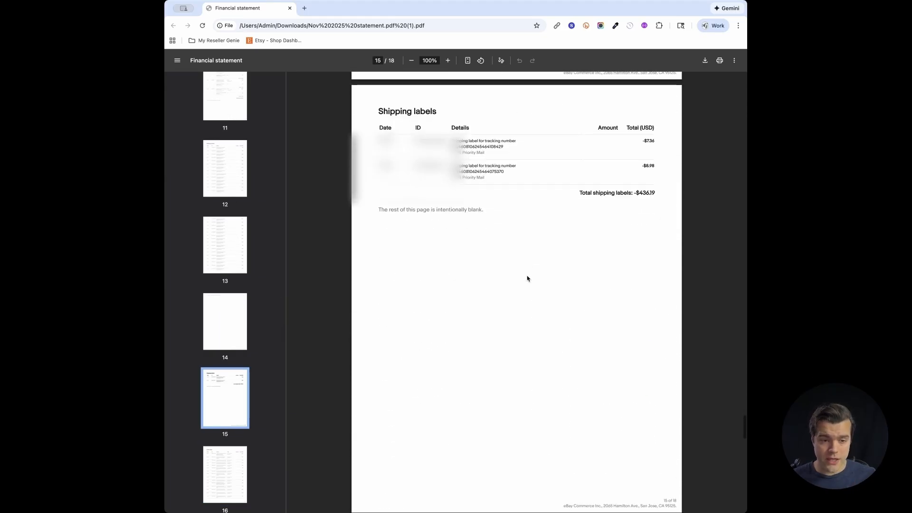
{"action": "scroll", "coordinate": [527, 278], "scroll_direction": "down", "scroll_amount": 20}
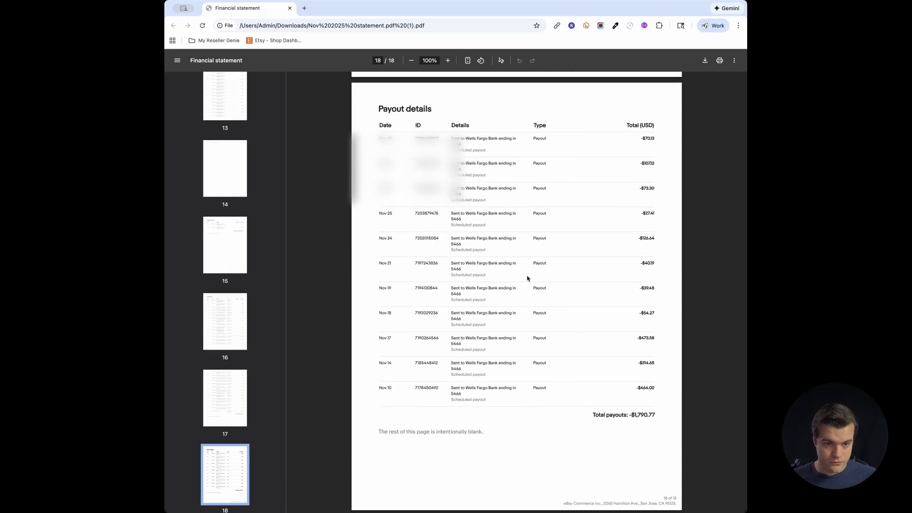
{"action": "scroll", "coordinate": [527, 278], "scroll_direction": "up", "scroll_amount": 6}
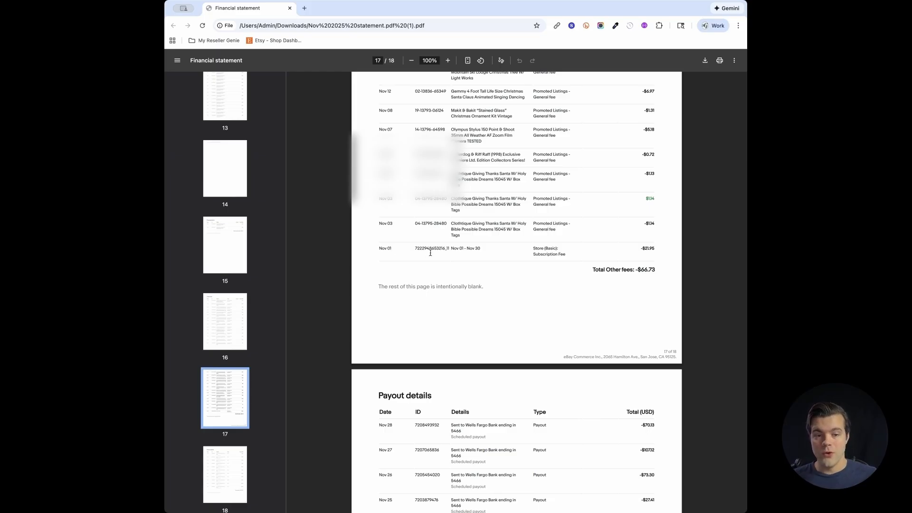
- Switch to My Reseller Genie and list the expense transactions in the transaction details
{"action": "key", "text": "super+Tab"}
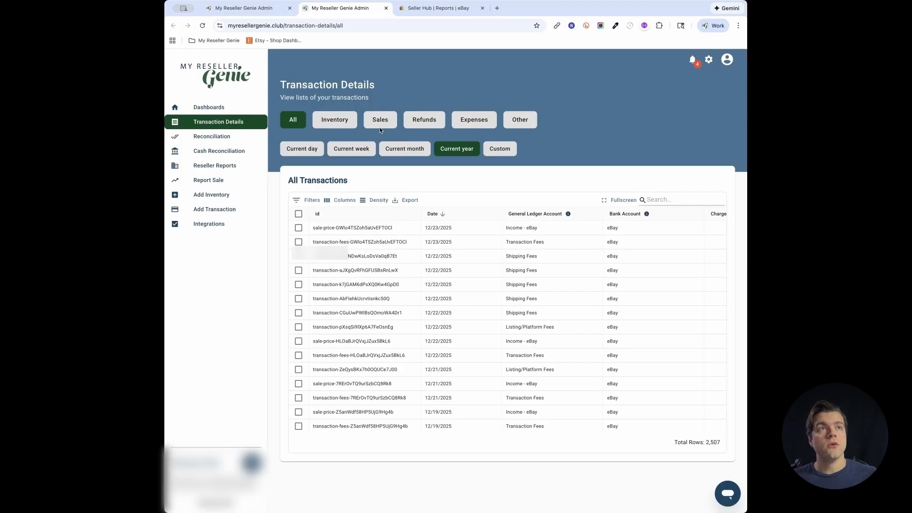
{"action": "left_click", "coordinate": [224, 118]}
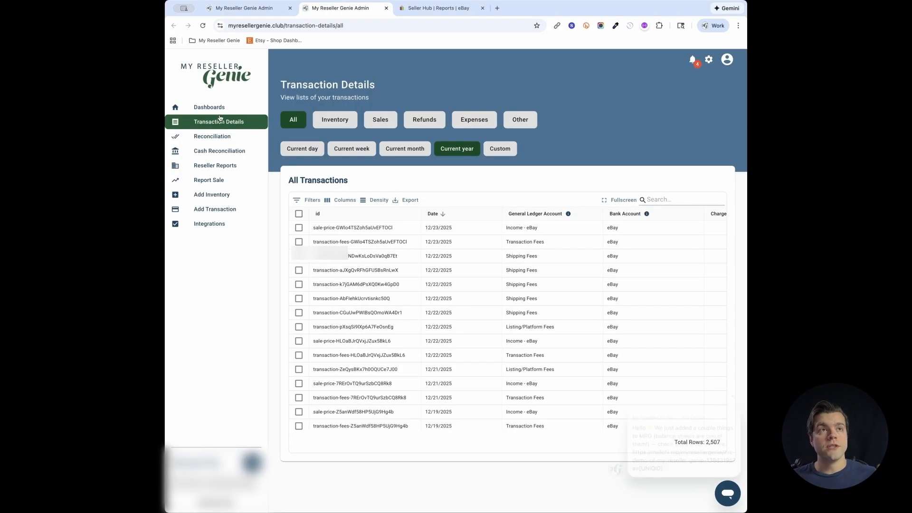
{"action": "left_click", "coordinate": [467, 121]}
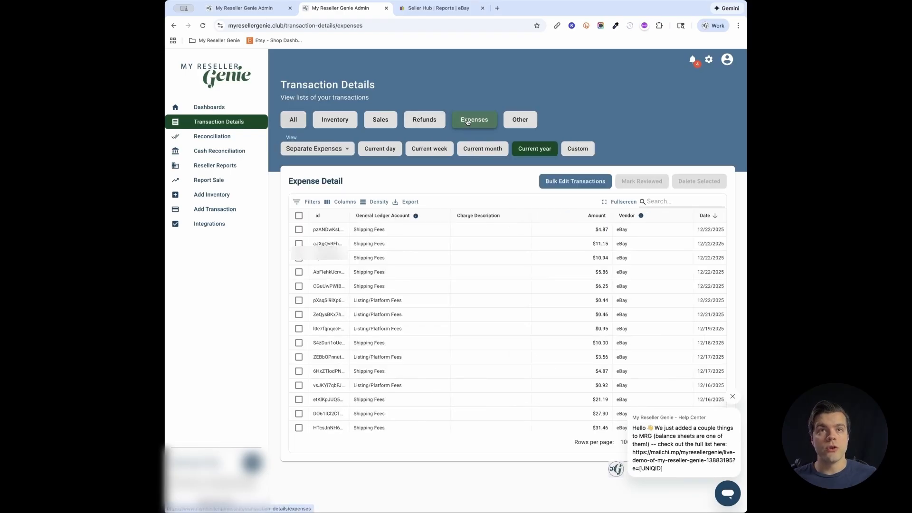
{"action": "scroll", "coordinate": [619, 316], "scroll_direction": "right", "scroll_amount": 3}
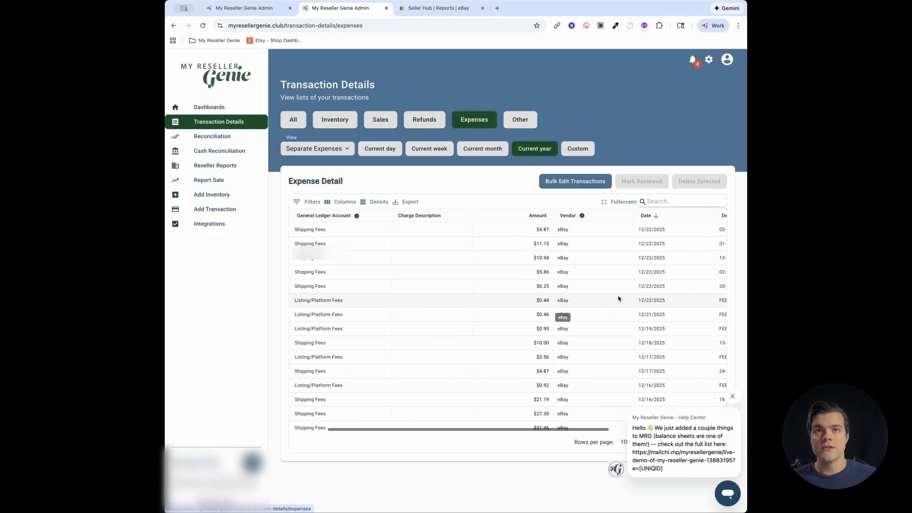
- Filter the expense list to a custom date range from 11/01/2025 to 11/01/2025 and examine the eBay fee recorded that day
{"action": "left_click", "coordinate": [583, 148]}
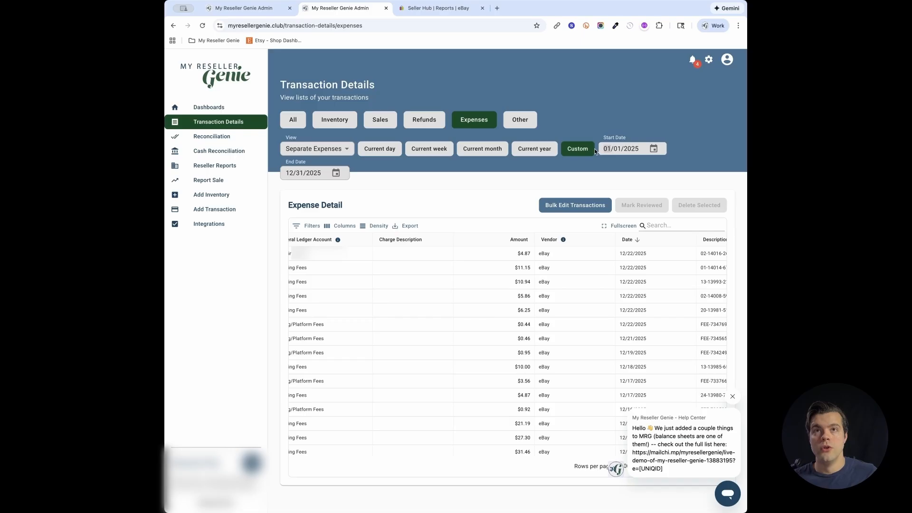
{"action": "left_click", "coordinate": [292, 172]}
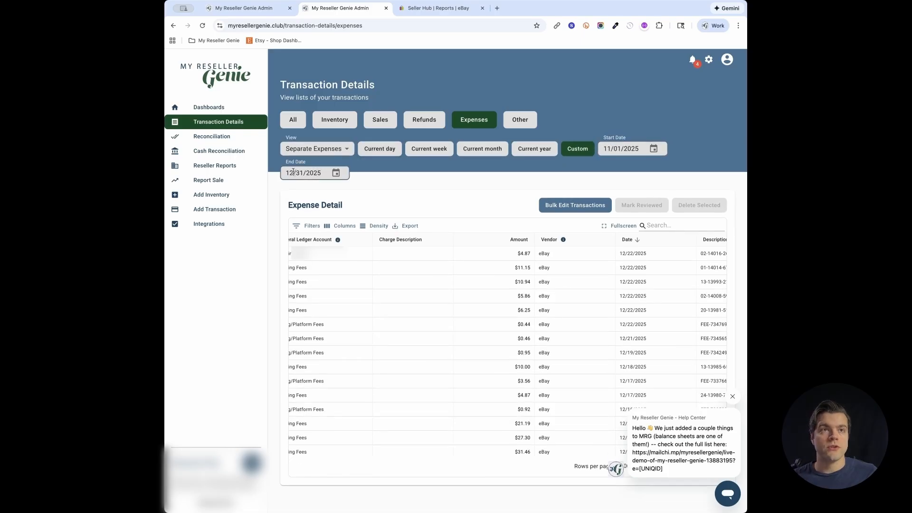
{"action": "left_click_drag", "start_coordinate": [291, 172], "coordinate": [304, 173]}
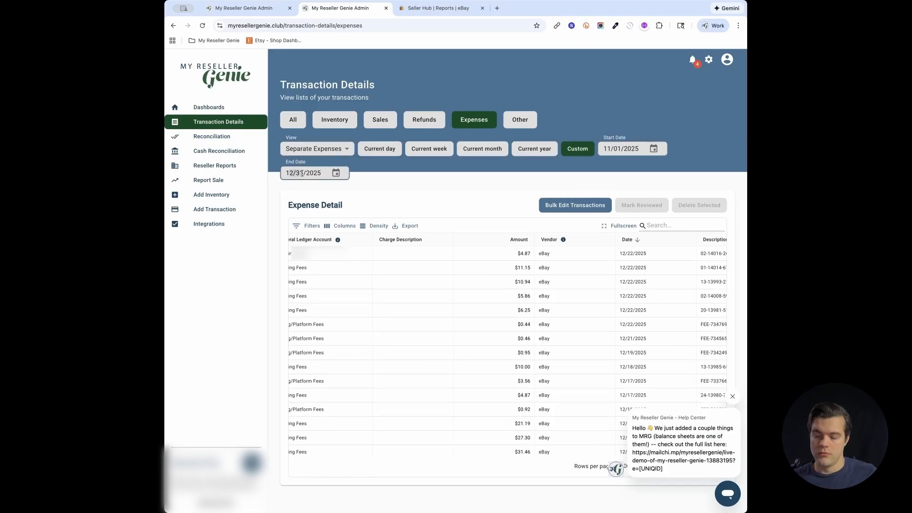
{"action": "type", "text": "1/10/1"}
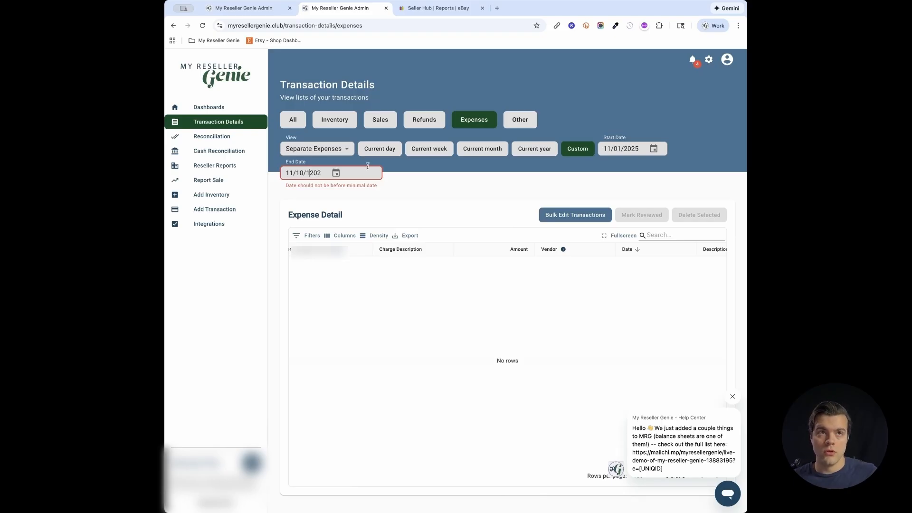
{"action": "key", "text": "Left"}
{"action": "key", "text": "Left"}
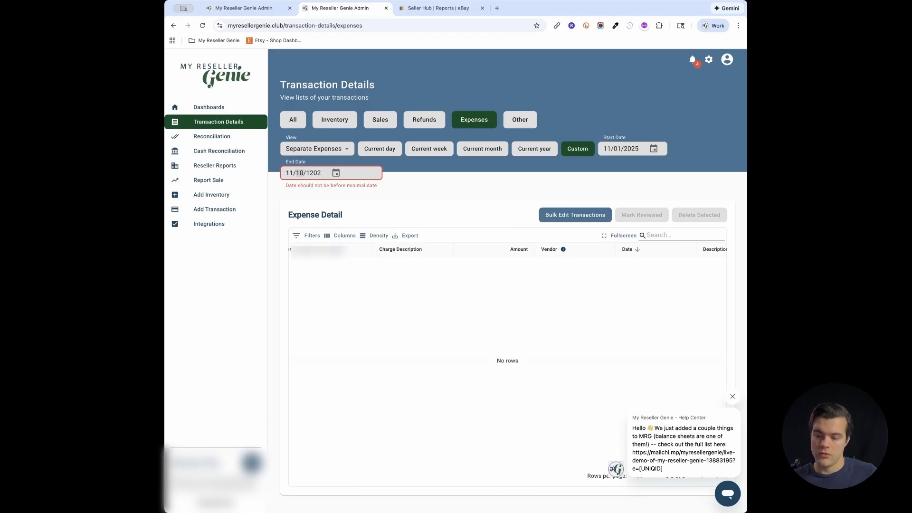
{"action": "type", "text": "01/"}
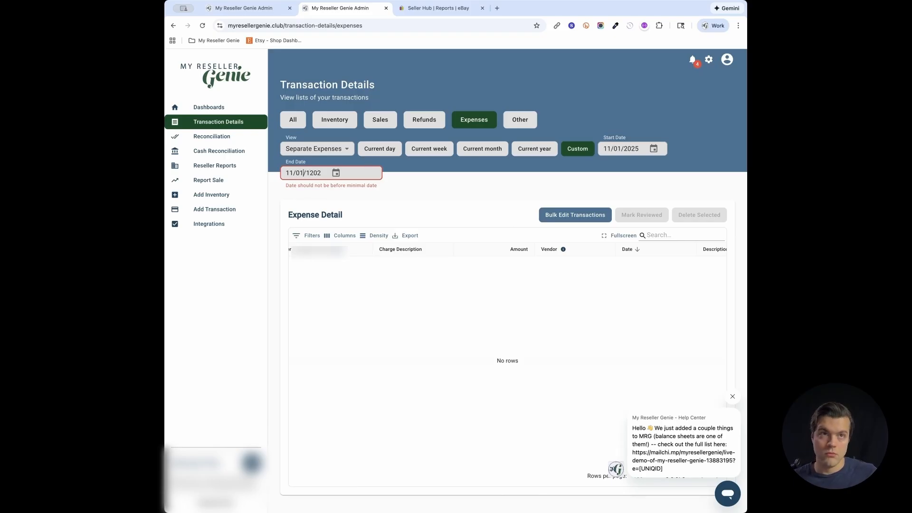
{"action": "type", "text": "2025"}
{"action": "left_click", "coordinate": [468, 183]}
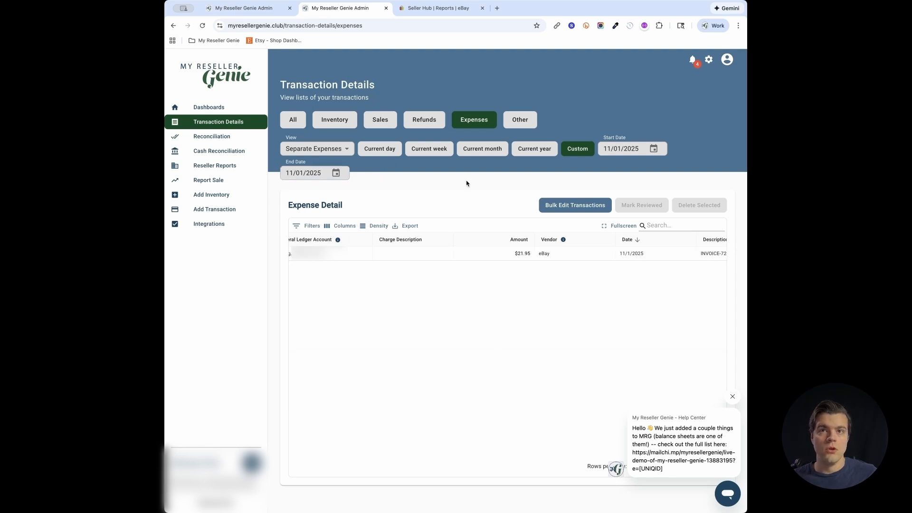
{"action": "scroll", "coordinate": [488, 259], "scroll_direction": "left", "scroll_amount": 2}
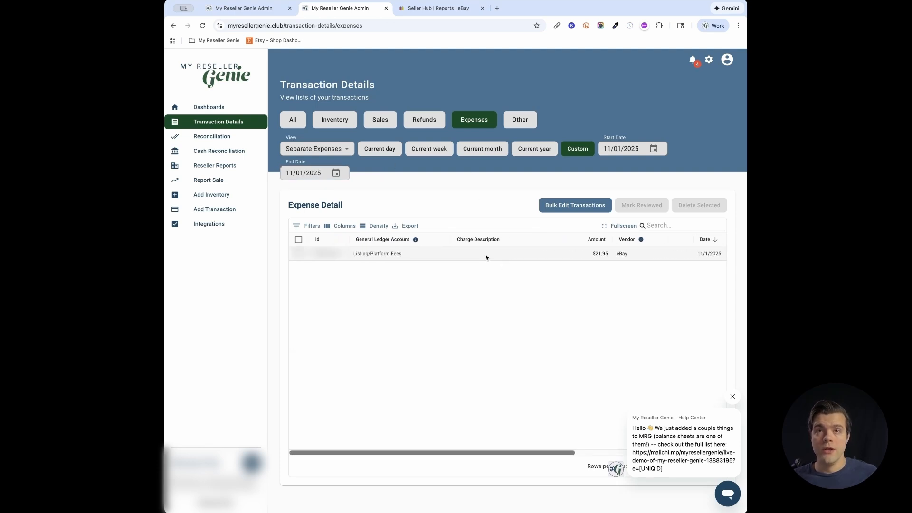
- Set the beginning balance of the eBay account's 11/01/2025 reconciliation to -$21.95 and save the update
{"action": "key", "text": "ctrl+shift+Tab"}
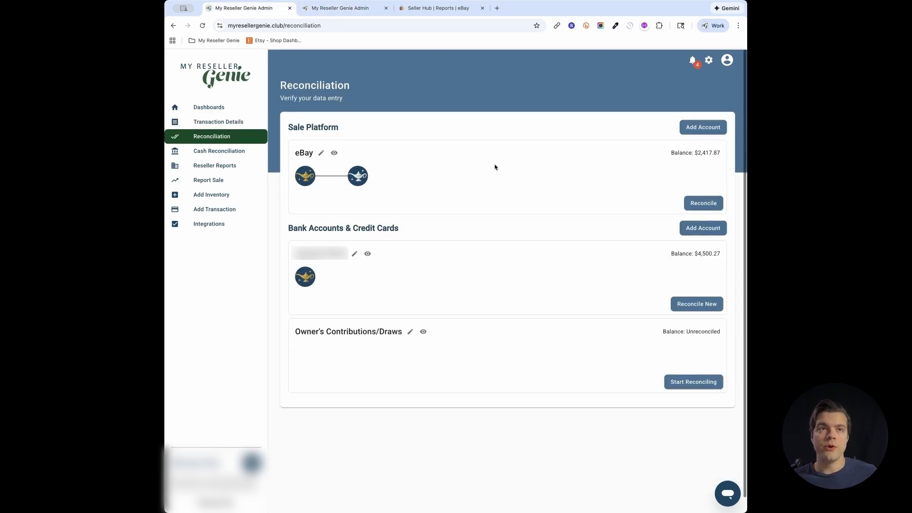
{"action": "left_click", "coordinate": [306, 181]}
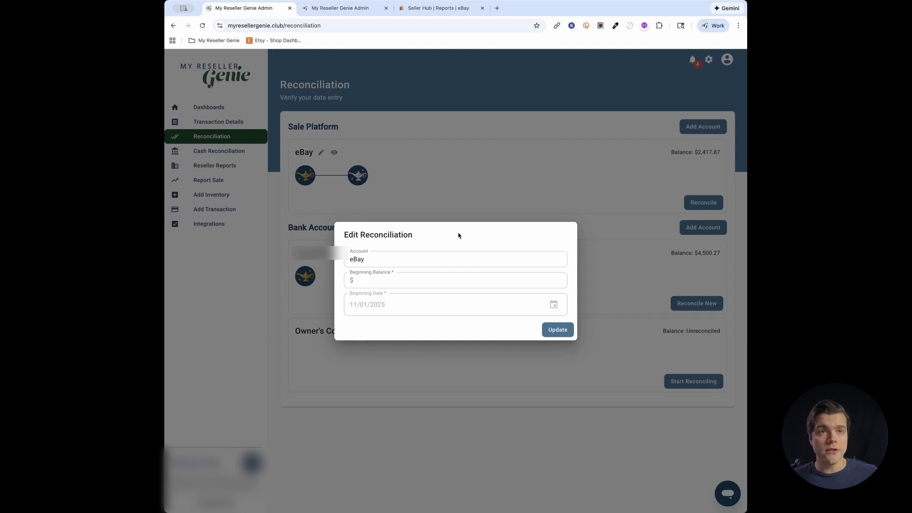
{"action": "left_click", "coordinate": [423, 285]}
{"action": "type", "text": "-21.95"}
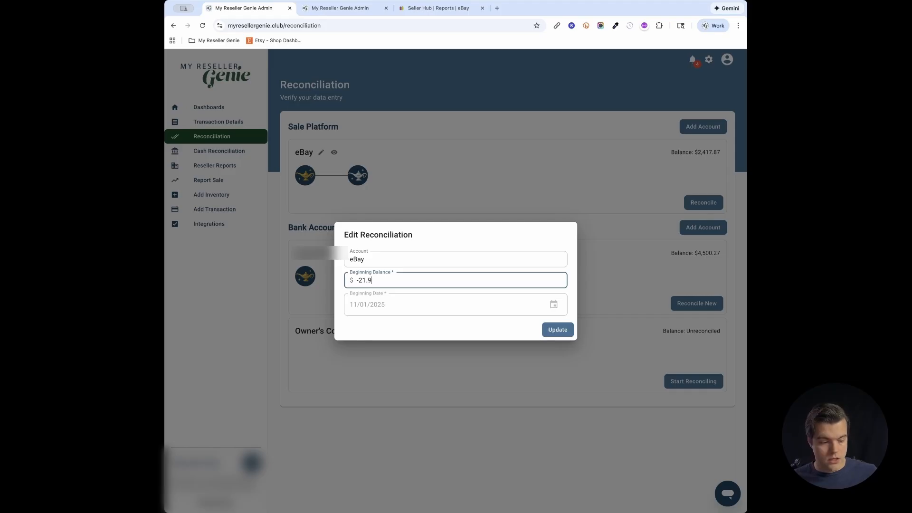
{"action": "left_click", "coordinate": [558, 330]}
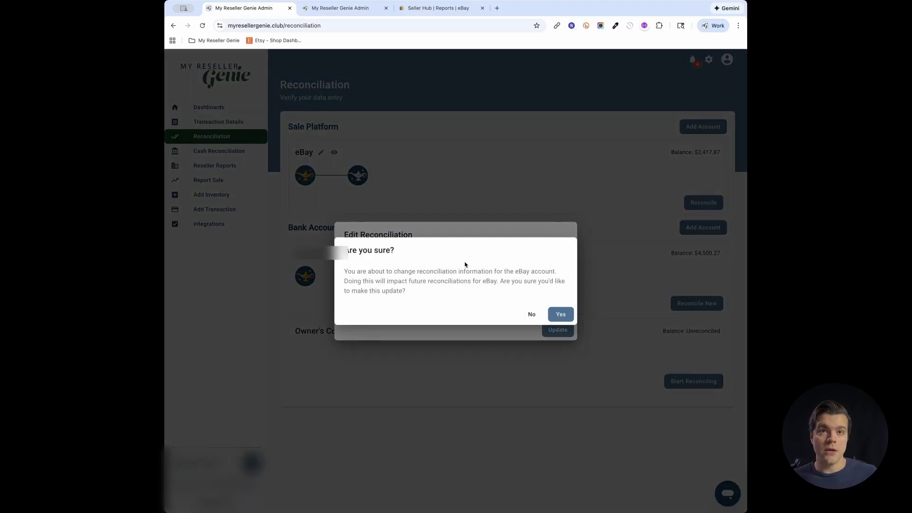
{"action": "left_click", "coordinate": [560, 314]}
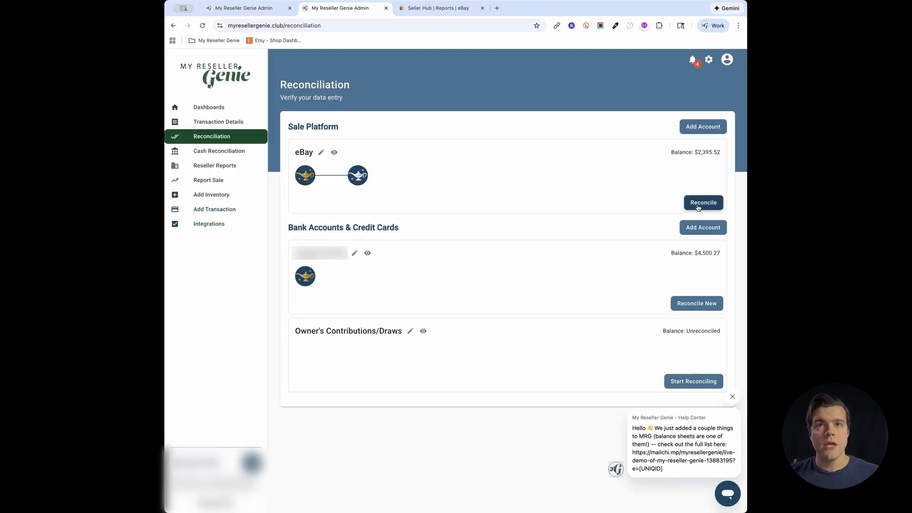
- Check the difference in the eBay 11/30/2025 reconciliation and start a Money In transaction of $1.69 with eBay as its bank account
{"action": "left_click", "coordinate": [702, 202]}
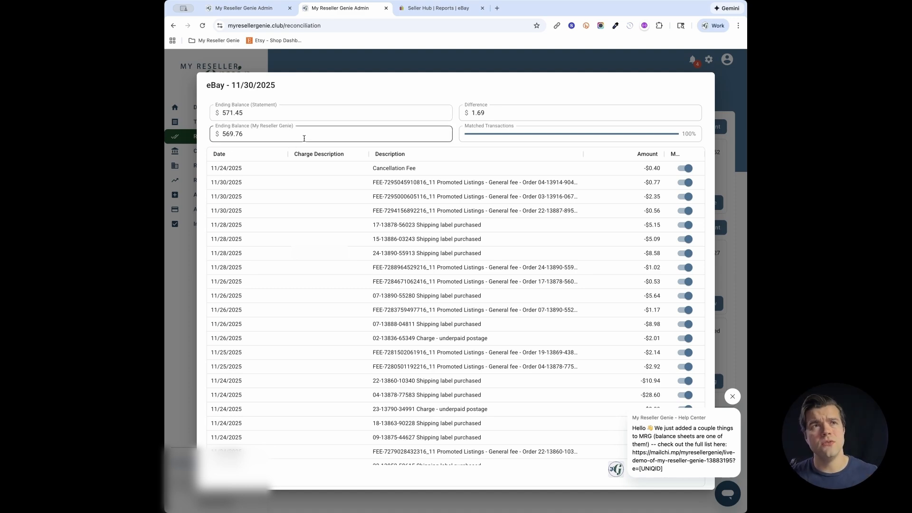
{"action": "left_click", "coordinate": [357, 59]}
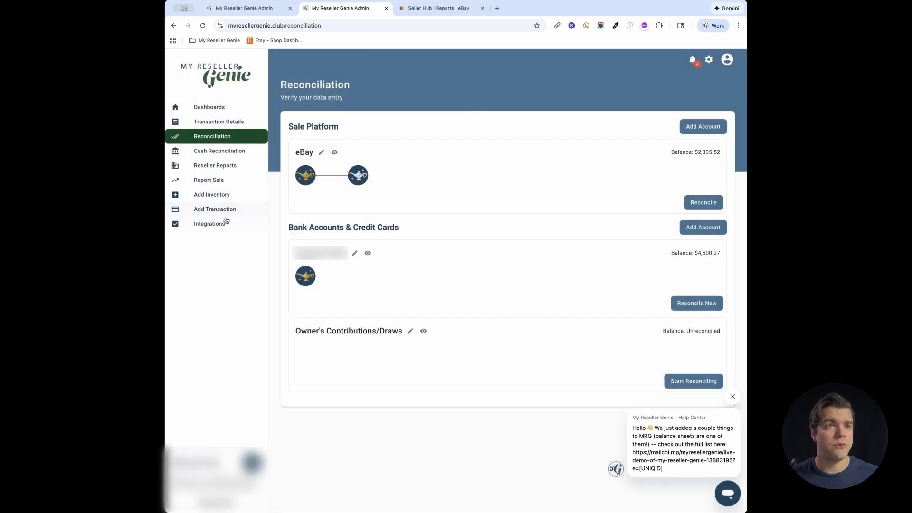
{"action": "left_click", "coordinate": [215, 210]}
{"action": "left_click", "coordinate": [413, 218]}
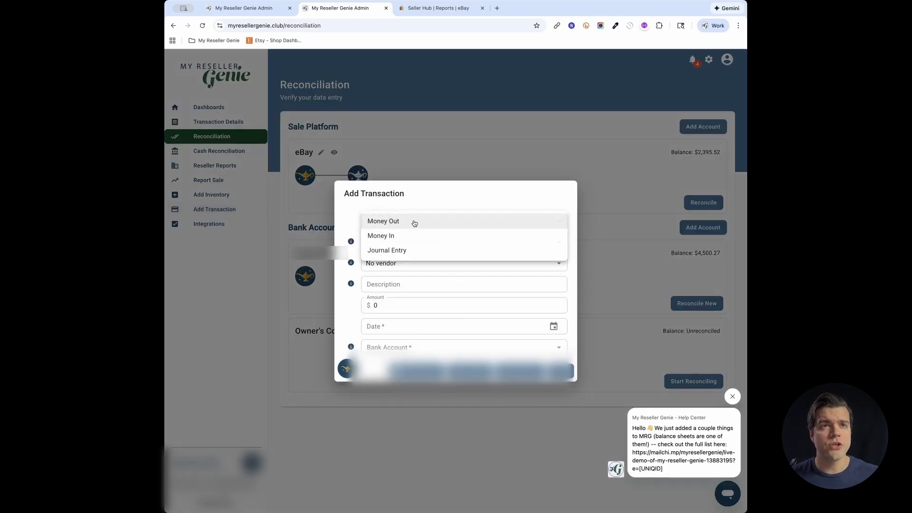
{"action": "left_click", "coordinate": [410, 237]}
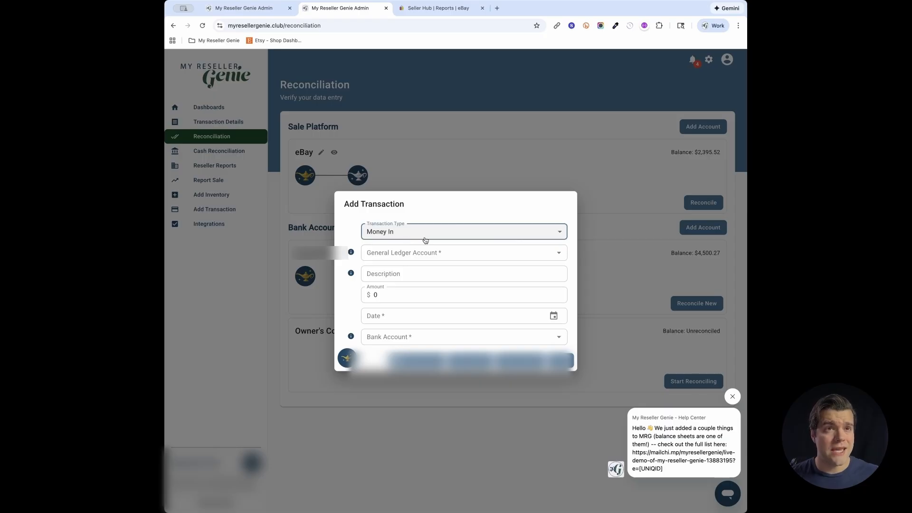
{"action": "left_click", "coordinate": [417, 337]}
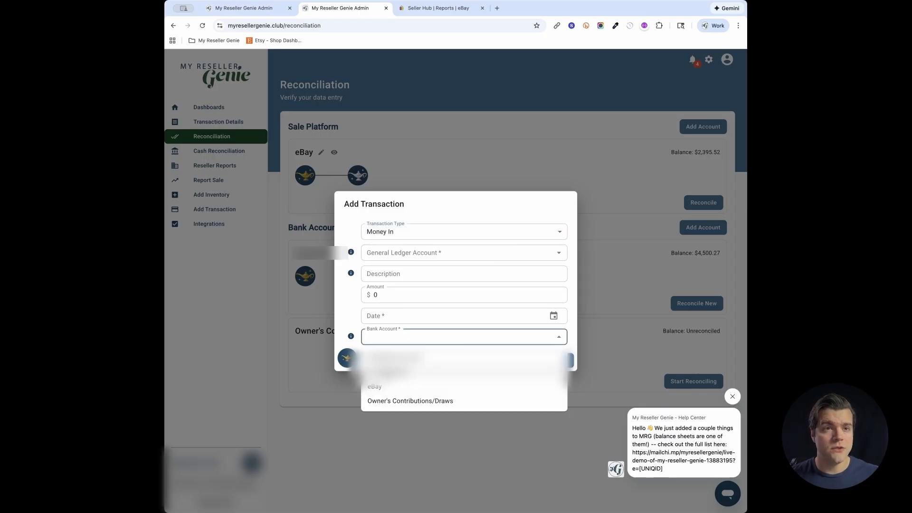
{"action": "left_click", "coordinate": [387, 386]}
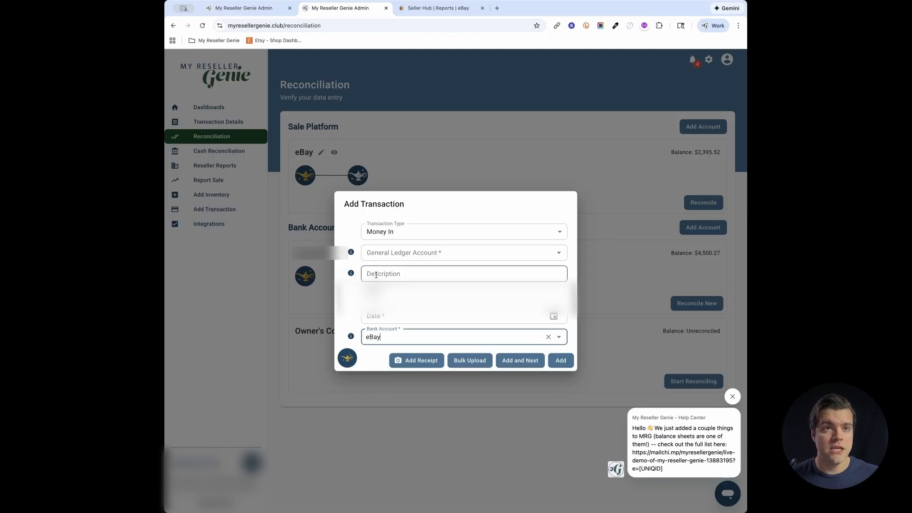
{"action": "left_click", "coordinate": [399, 295]}
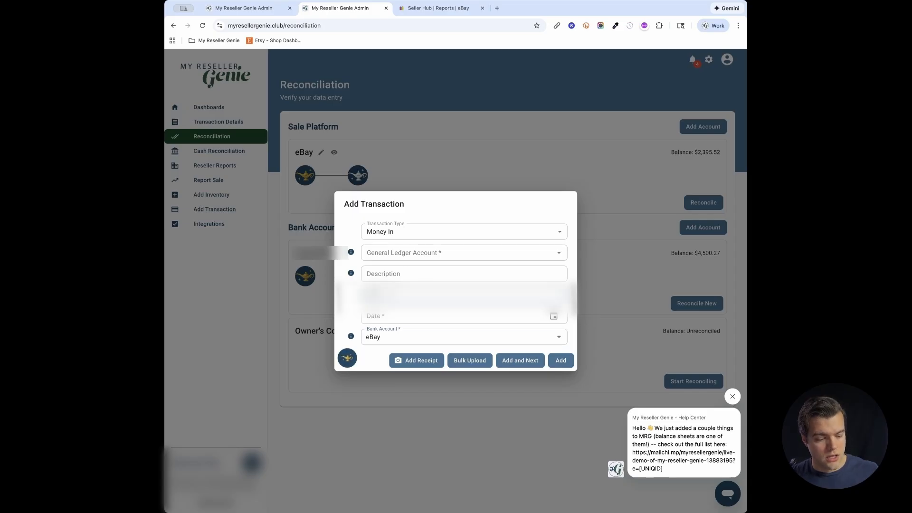
- Assign the new transaction to the Listing/Platform Fees general ledger account
{"action": "left_click", "coordinate": [399, 259]}
{"action": "left_click", "coordinate": [399, 259]}
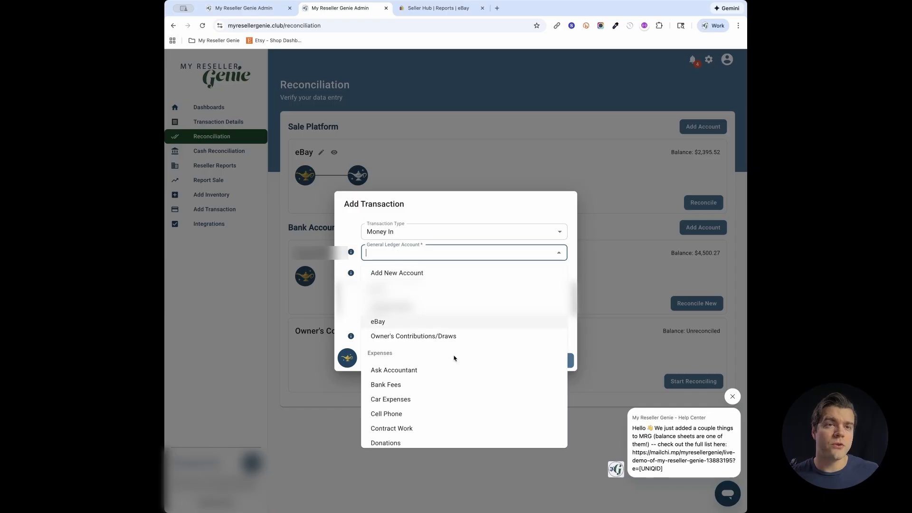
{"action": "scroll", "coordinate": [454, 359], "scroll_direction": "down", "scroll_amount": 3}
{"action": "scroll", "coordinate": [404, 383], "scroll_direction": "down", "scroll_amount": 5}
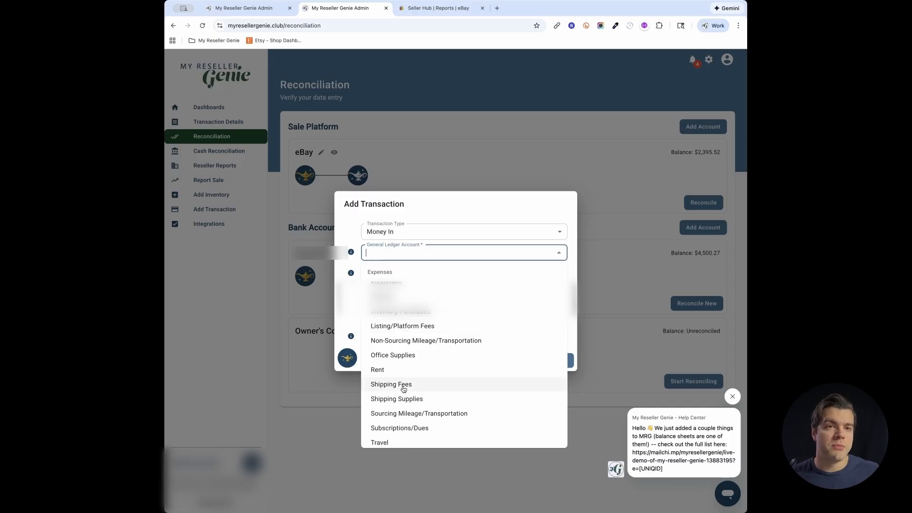
{"action": "left_click", "coordinate": [391, 325]}
- Describe the transaction as "November 2025 - eBay Reconciling Entry"
{"action": "left_click", "coordinate": [391, 264]}
{"action": "type", "text": "Nove"}
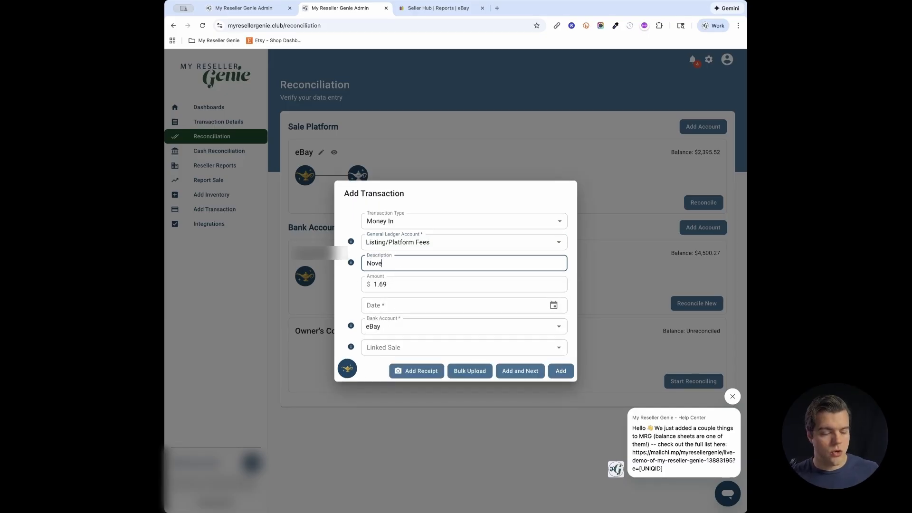
{"action": "type", "text": "mber 2025 - eB"}
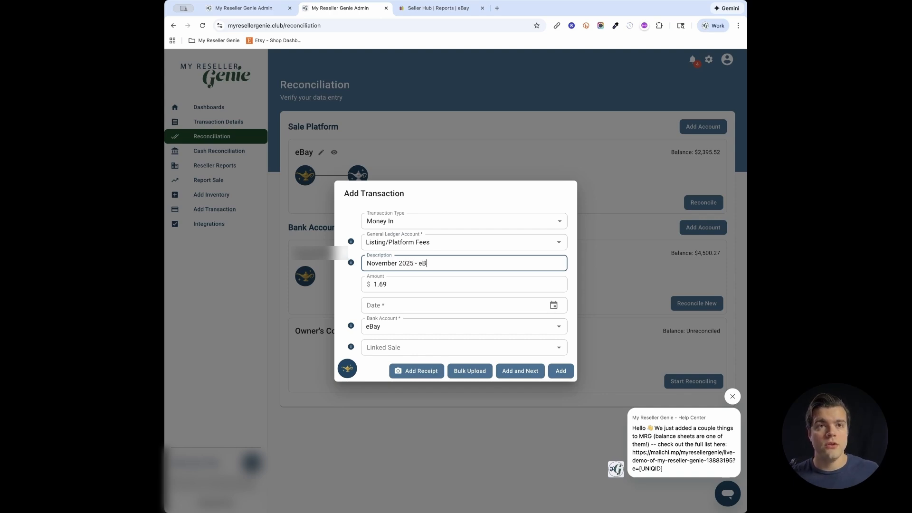
{"action": "type", "text": "ay Reconciling entry"}
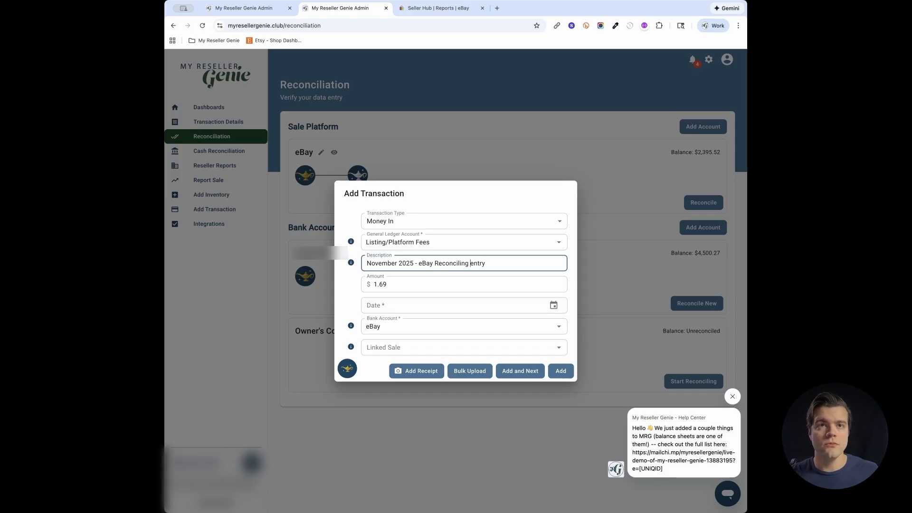
{"action": "key", "text": "Delete"}
{"action": "type", "text": "E"}
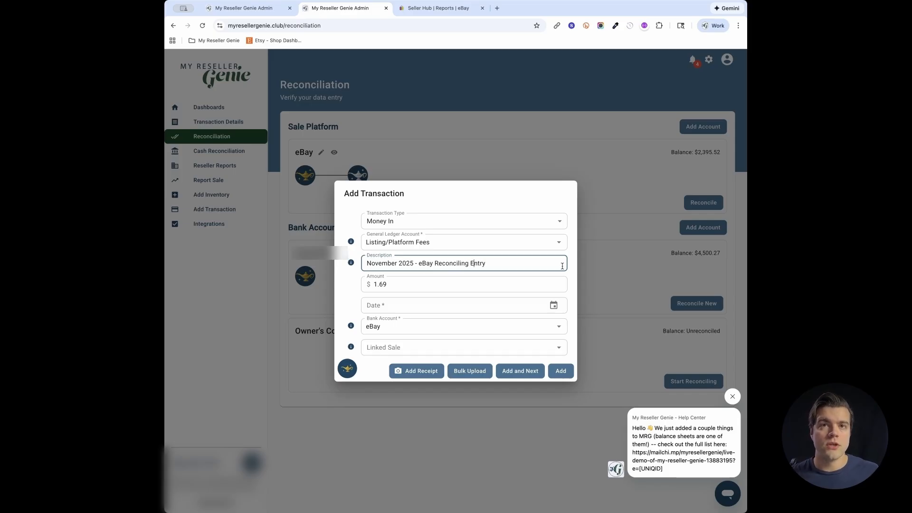
- Date the reconciling entry 11/15/2025 and add it to the books
{"action": "left_click", "coordinate": [469, 250]}
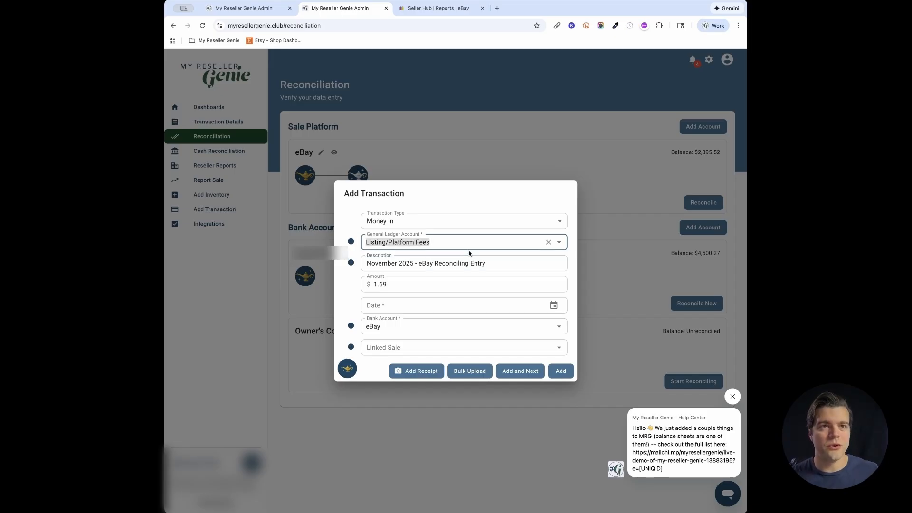
{"action": "left_click", "coordinate": [554, 306]}
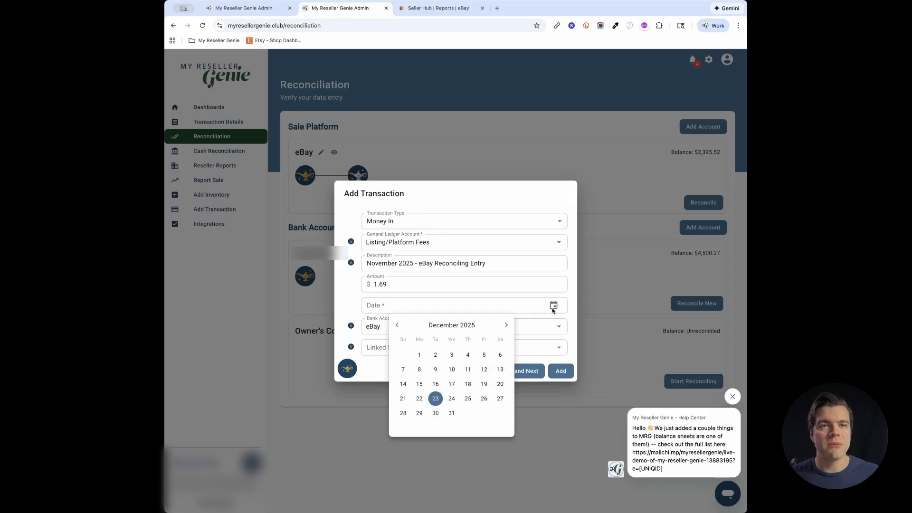
{"action": "left_click", "coordinate": [397, 325]}
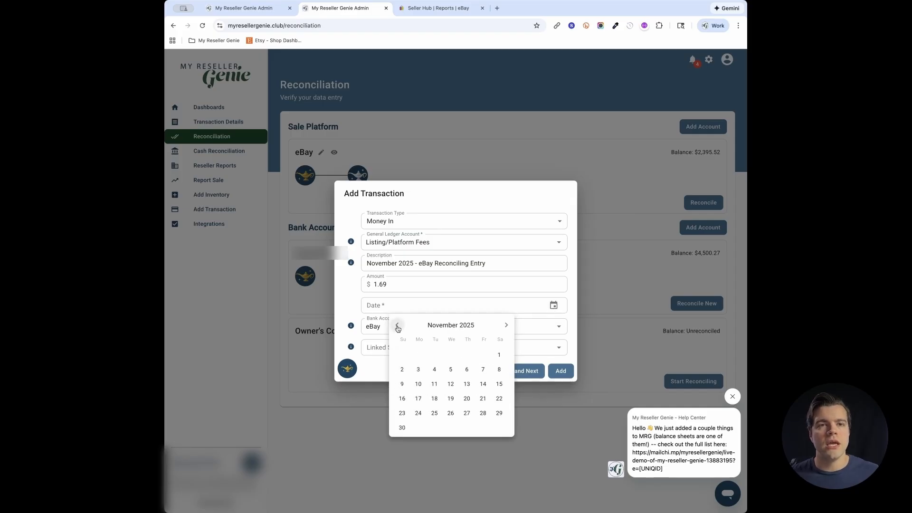
{"action": "left_click", "coordinate": [500, 384]}
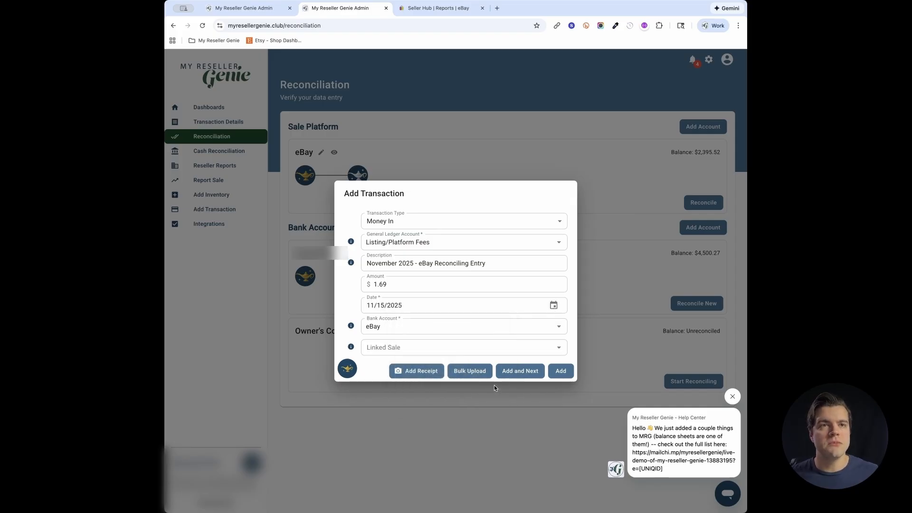
{"action": "left_click", "coordinate": [561, 372]}
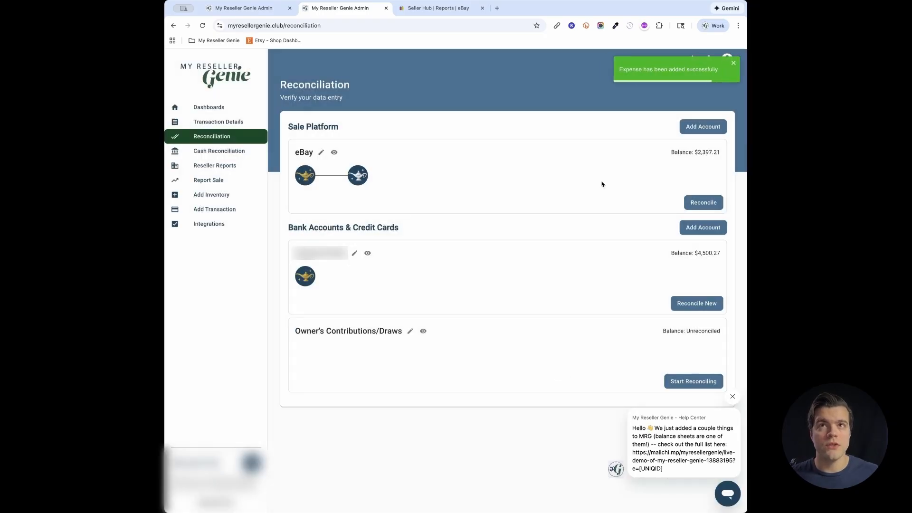
- Mark the $1.69 November 2025 - eBay Reconciling Entry as matched in the eBay 11/30/2025 reconciliation
{"action": "left_click", "coordinate": [701, 203]}
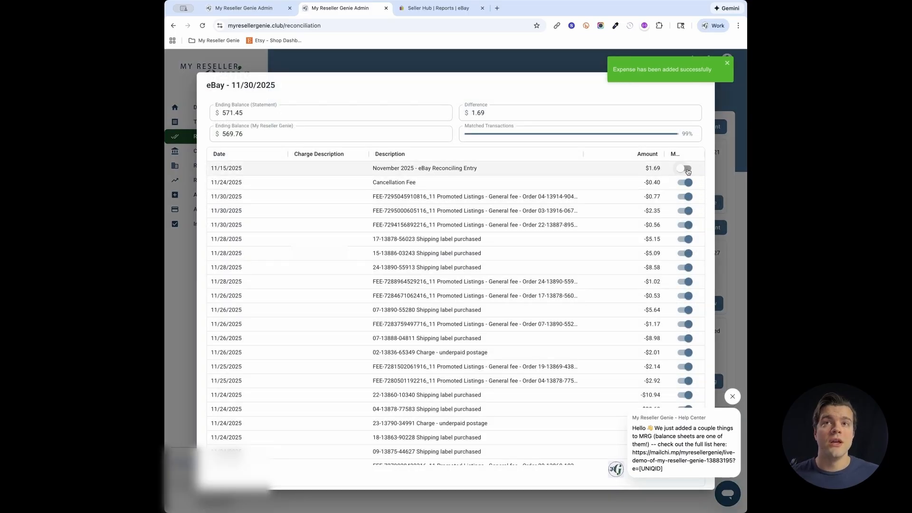
{"action": "left_click", "coordinate": [685, 169]}
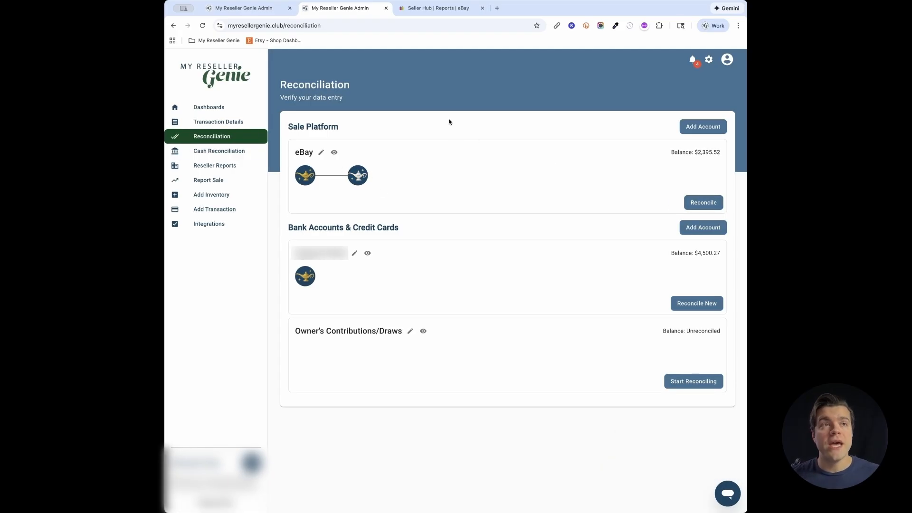
- Import past eBay sales data with both the starting and the ending date set to Nov 2025
{"action": "left_click", "coordinate": [230, 227]}
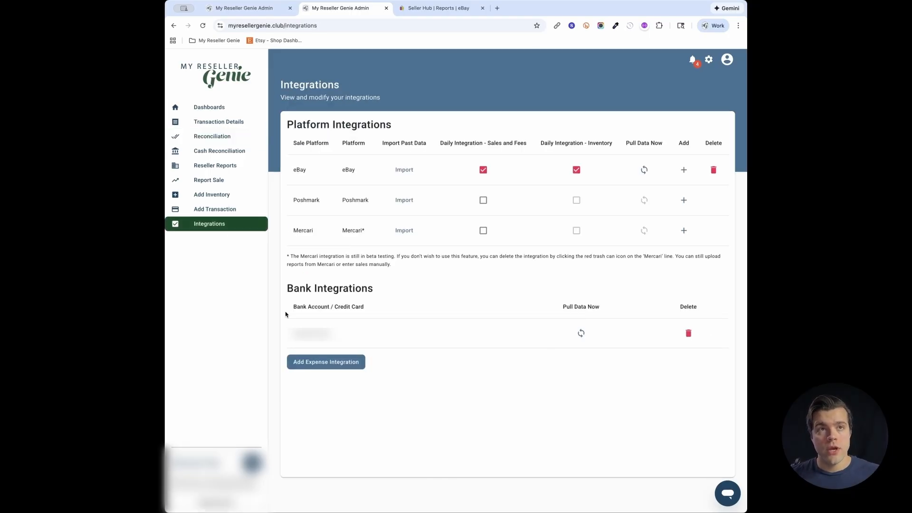
{"action": "left_click", "coordinate": [404, 170]}
{"action": "left_click", "coordinate": [382, 304]}
{"action": "left_click", "coordinate": [376, 316]}
{"action": "left_click", "coordinate": [367, 298]}
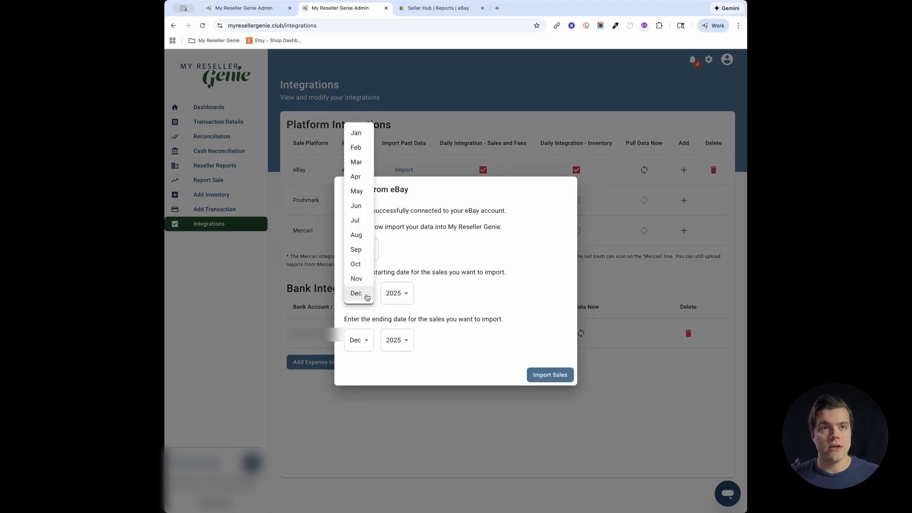
{"action": "left_click", "coordinate": [359, 281]}
{"action": "left_click", "coordinate": [363, 335]}
{"action": "left_click", "coordinate": [362, 328]}
{"action": "left_click", "coordinate": [549, 376]}
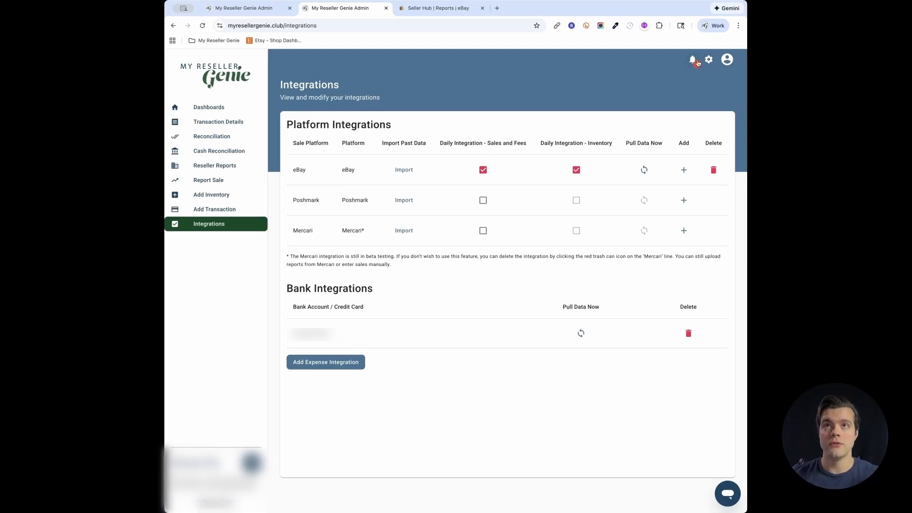
- Review the upload history for the imported eBay transactions, sales and returns, and close it
{"action": "left_click", "coordinate": [727, 59]}
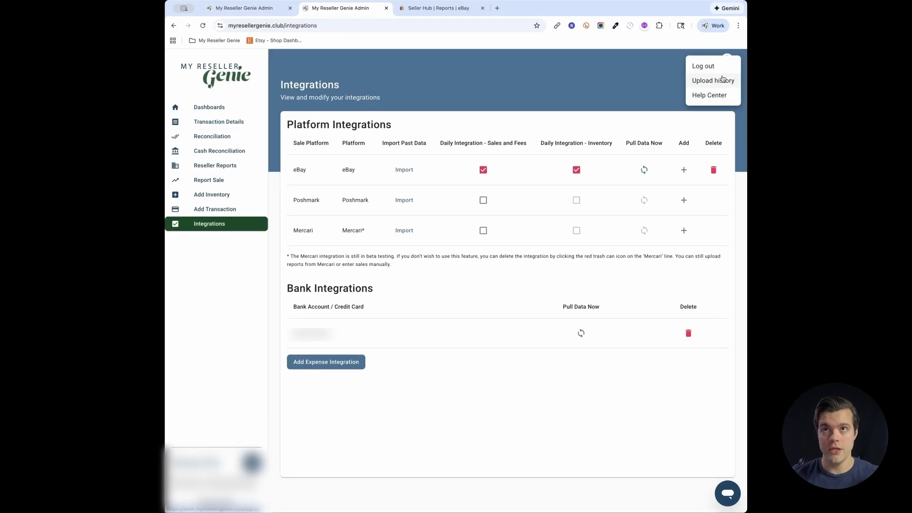
{"action": "left_click", "coordinate": [722, 81]}
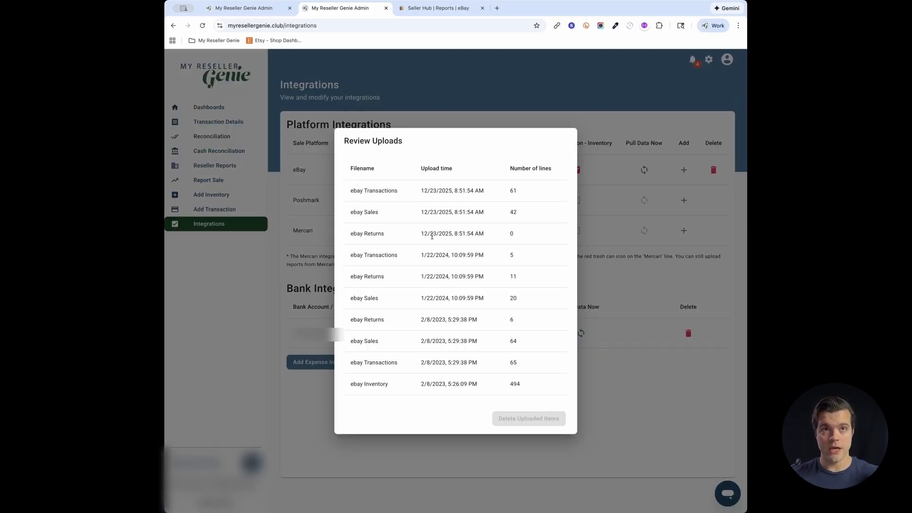
{"action": "left_click", "coordinate": [176, 178]}
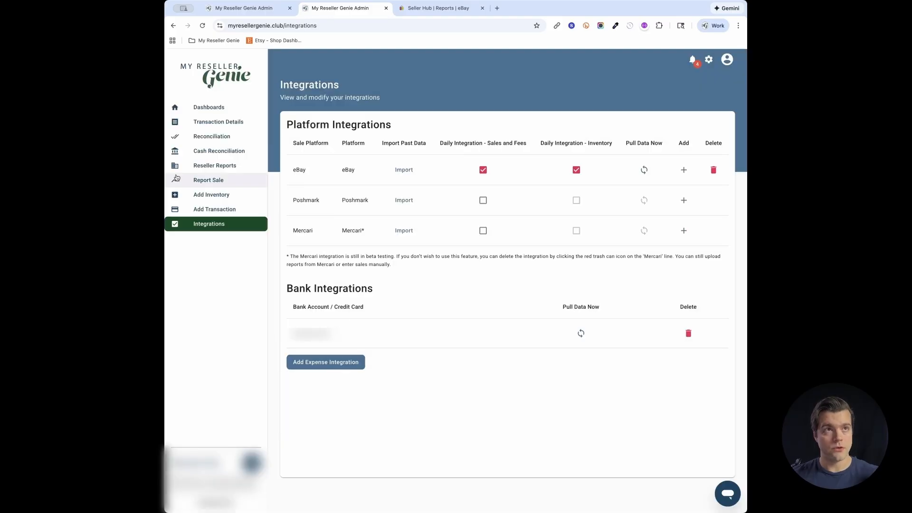
- Open the eBay 11/30/2025 reconciliation and sort its transactions by date, newest first
{"action": "left_click", "coordinate": [228, 136]}
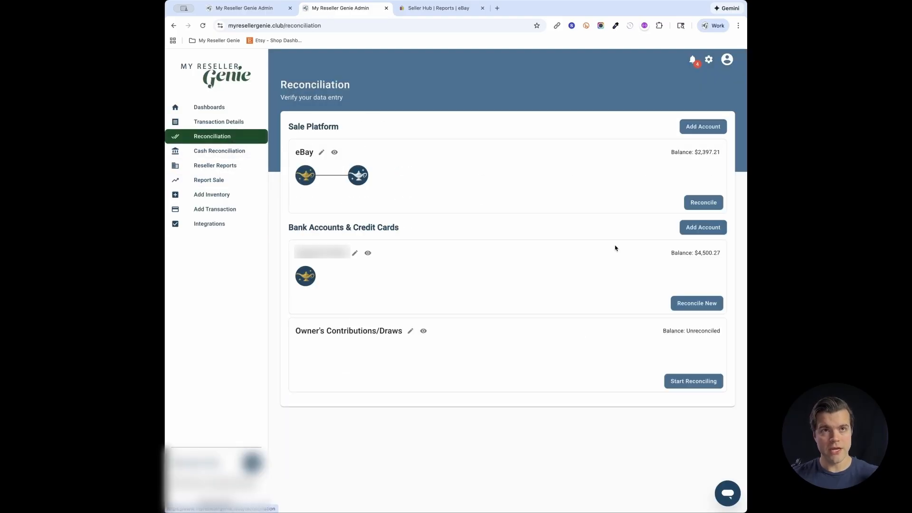
{"action": "left_click", "coordinate": [706, 208]}
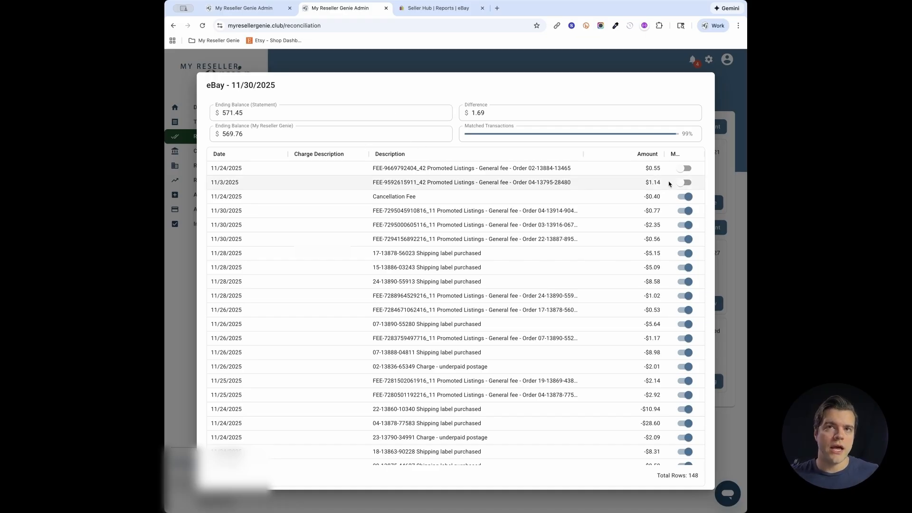
{"action": "left_click", "coordinate": [227, 155]}
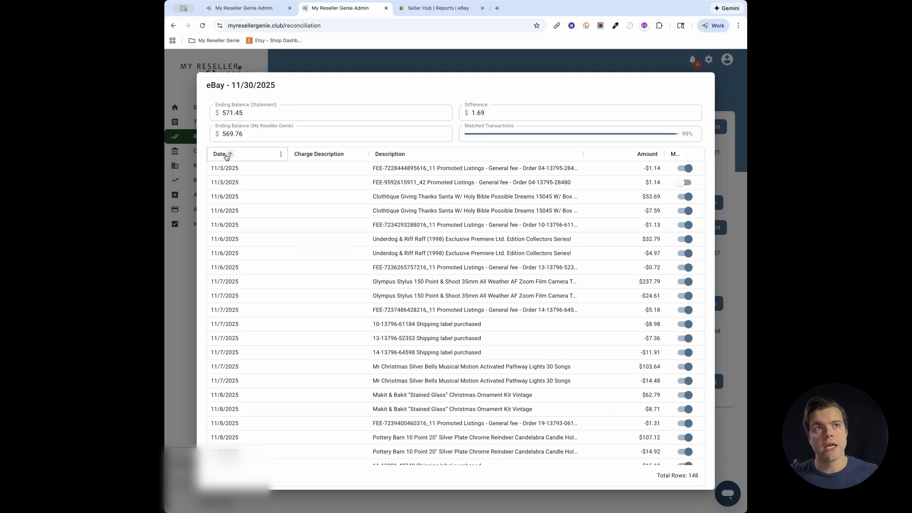
{"action": "left_click", "coordinate": [225, 155]}
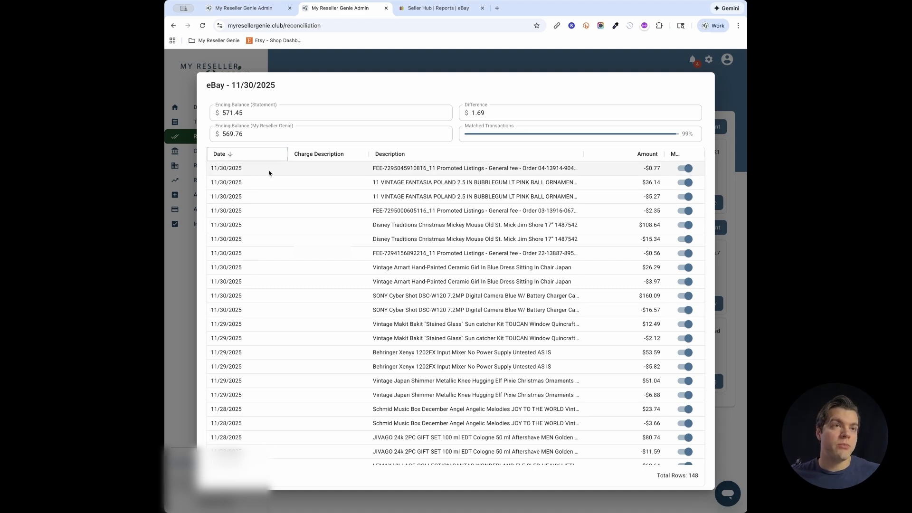
- Unmatch all transactions dated 11/30/2025 in the eBay reconciliation, down to the SONY Cyber Shot sale and fee
{"action": "left_click", "coordinate": [686, 168]}
{"action": "left_click", "coordinate": [686, 183]}
{"action": "left_click", "coordinate": [687, 197]}
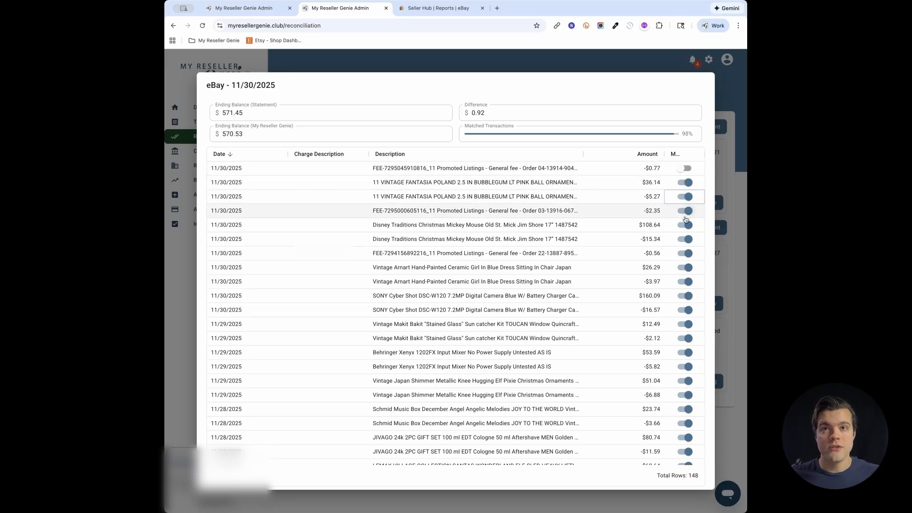
{"action": "left_click", "coordinate": [685, 311]}
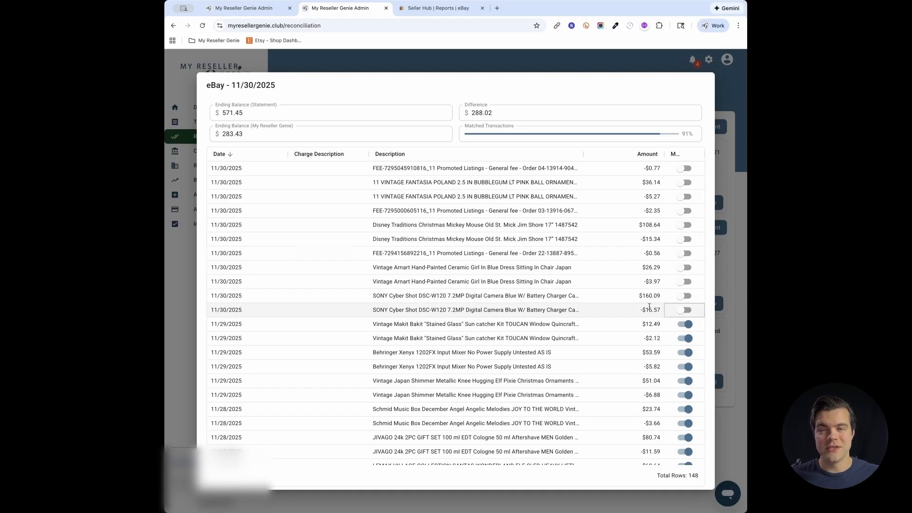
{"action": "left_click", "coordinate": [687, 295]}
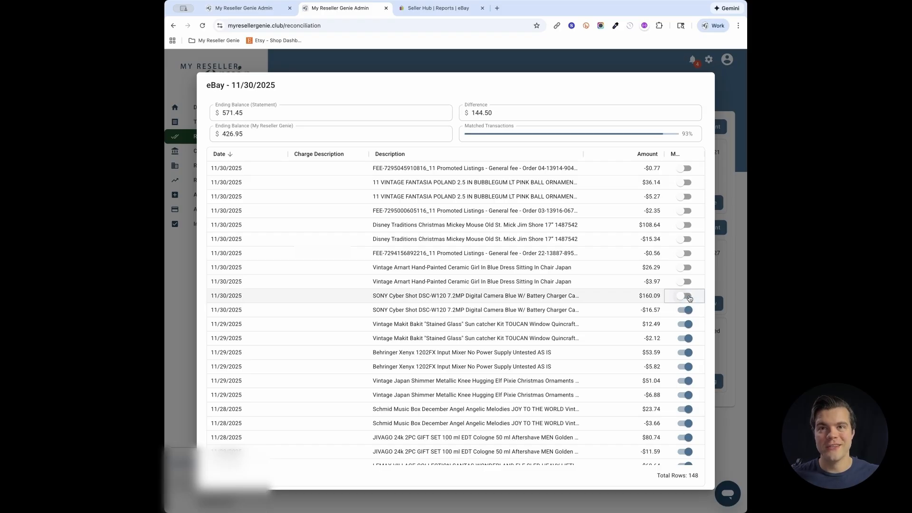
{"action": "left_click", "coordinate": [687, 298]}
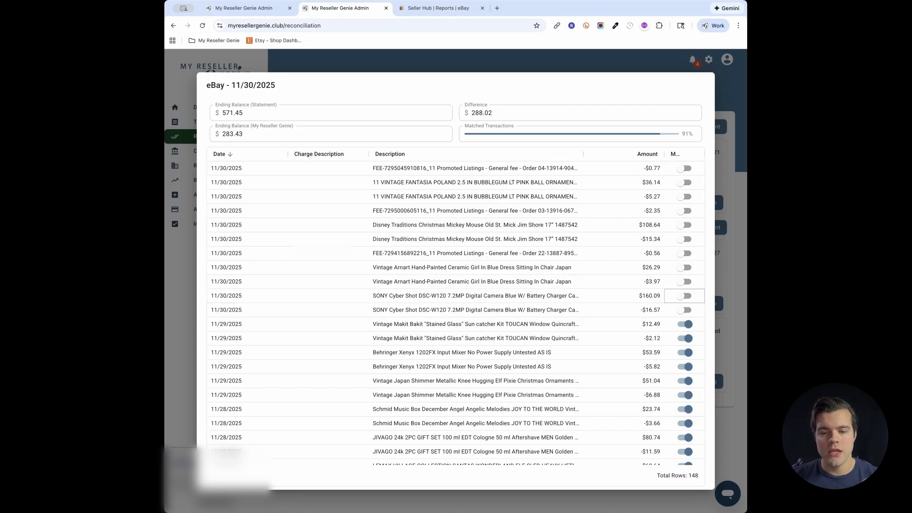
- Switch to the November 2025 eBay financial statement and examine the latest entries in its Orders section
{"action": "key", "text": "super+Tab"}
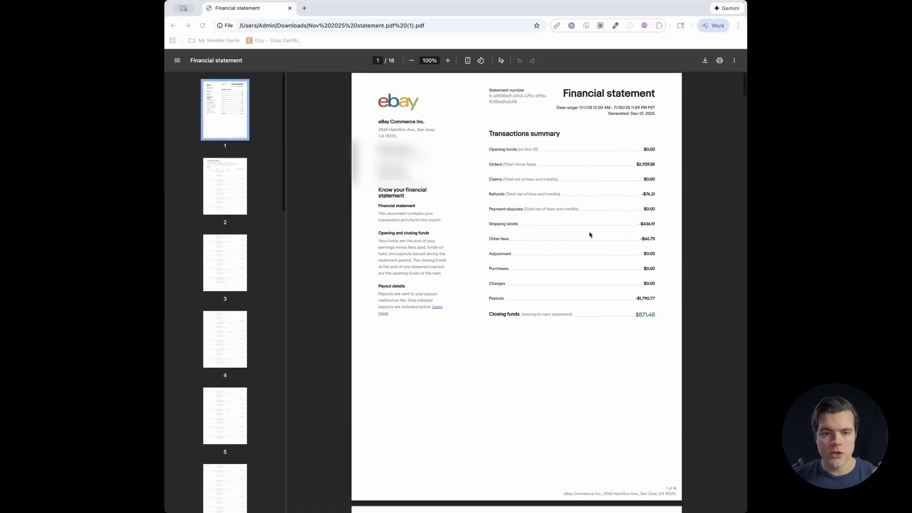
{"action": "scroll", "coordinate": [590, 235], "scroll_direction": "down", "scroll_amount": 10}
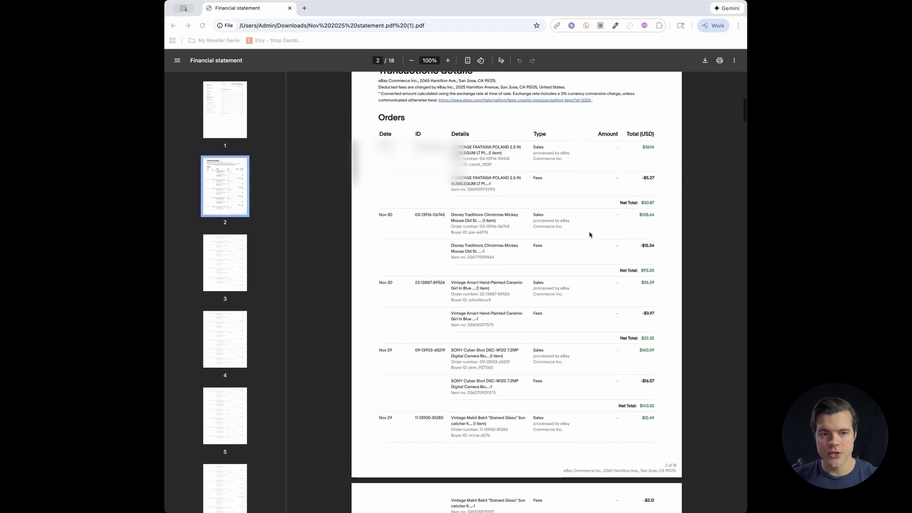
{"action": "scroll", "coordinate": [482, 135], "scroll_direction": "down", "scroll_amount": 1}
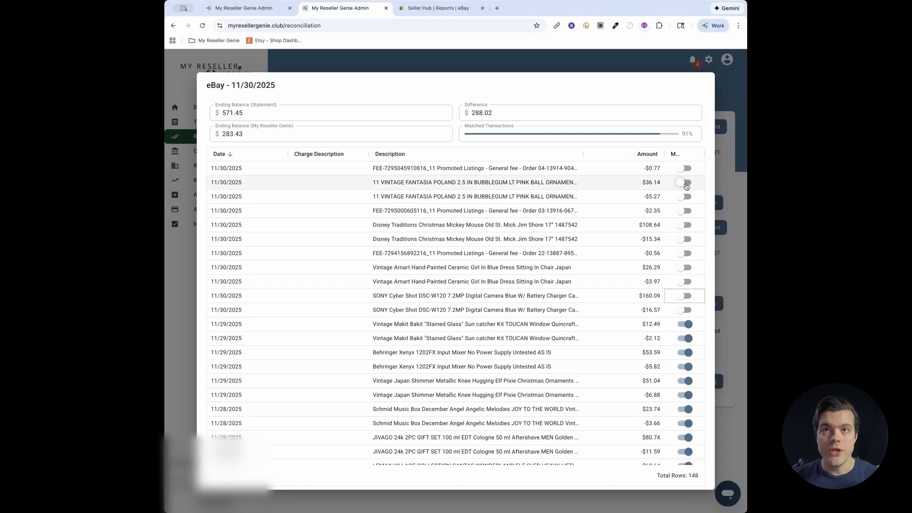
- Match the 11/30/2025 Vintage Fantasia ornament, Disney Traditions, Vintage Arnart and SONY Cyber Shot sales in the reconciliation
{"action": "left_click", "coordinate": [686, 183]}
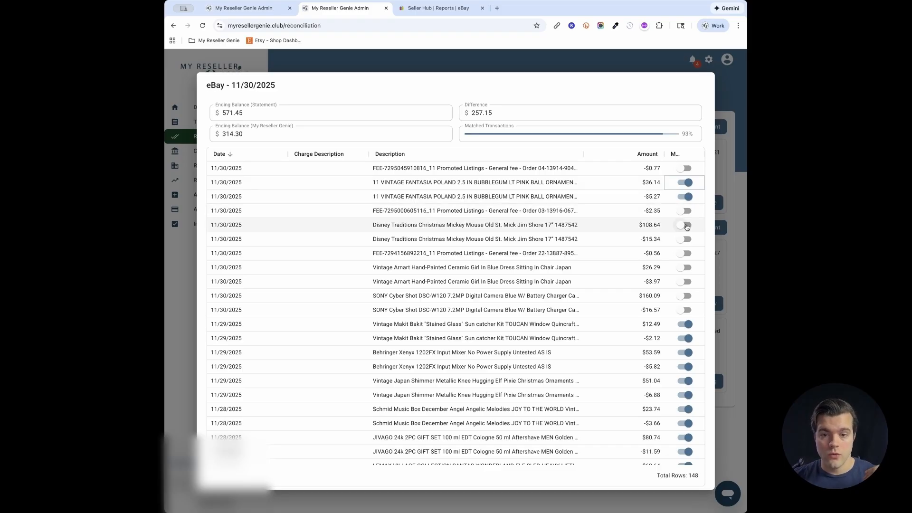
{"action": "left_click", "coordinate": [686, 225]}
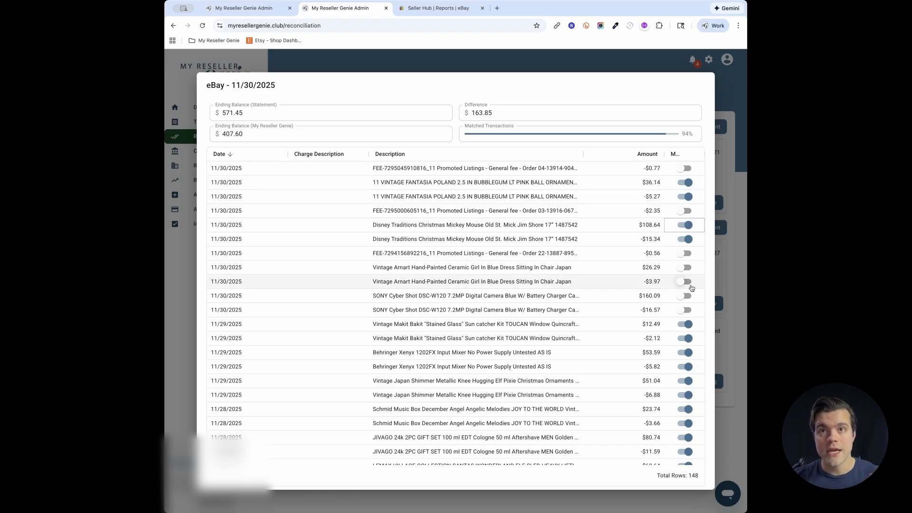
{"action": "left_click", "coordinate": [688, 268]}
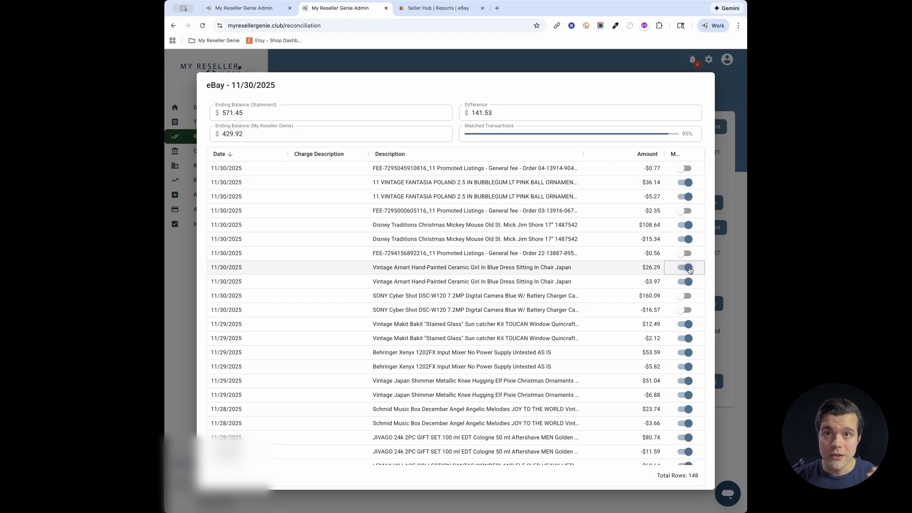
{"action": "left_click", "coordinate": [688, 298]}
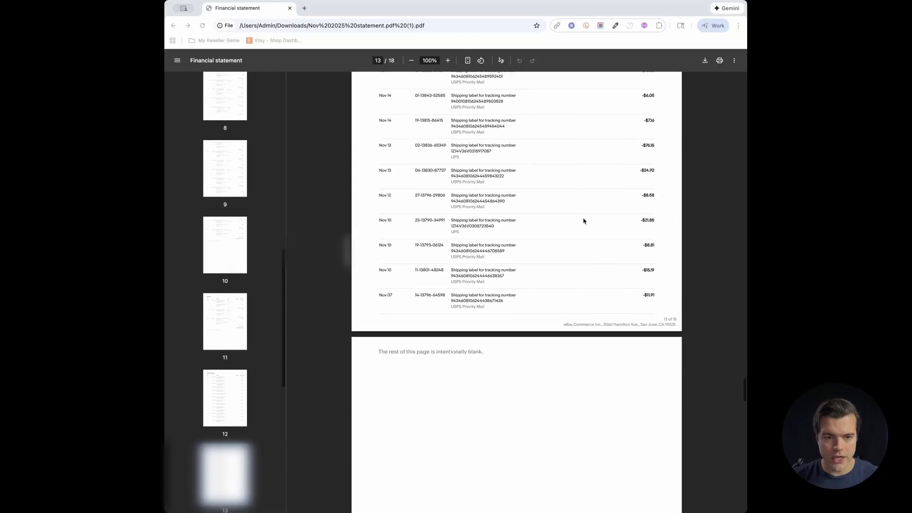
- Look through the shipping label charges and the following pages of the November 2025 eBay financial statement
{"action": "scroll", "coordinate": [583, 221], "scroll_direction": "down", "scroll_amount": 5}
{"action": "scroll", "coordinate": [583, 221], "scroll_direction": "up", "scroll_amount": 5}
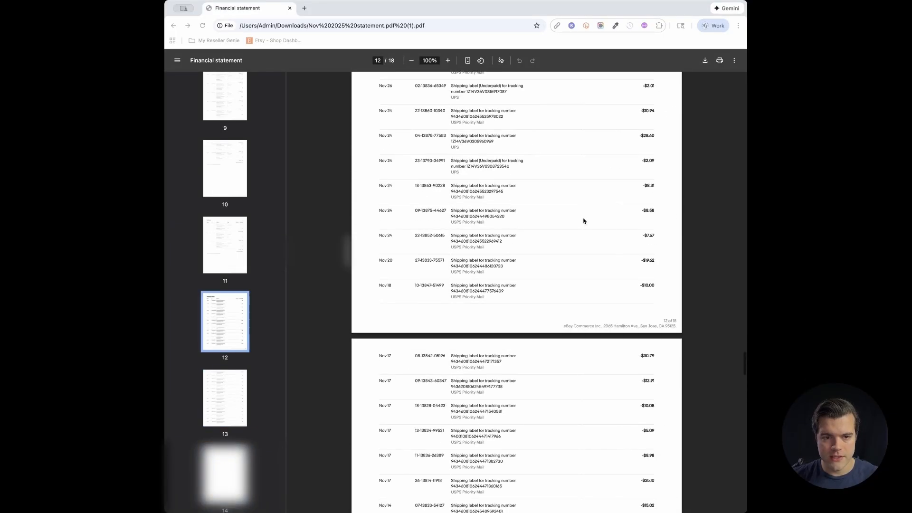
{"action": "scroll", "coordinate": [584, 221], "scroll_direction": "up", "scroll_amount": 10}
{"action": "scroll", "coordinate": [583, 221], "scroll_direction": "down", "scroll_amount": 15}
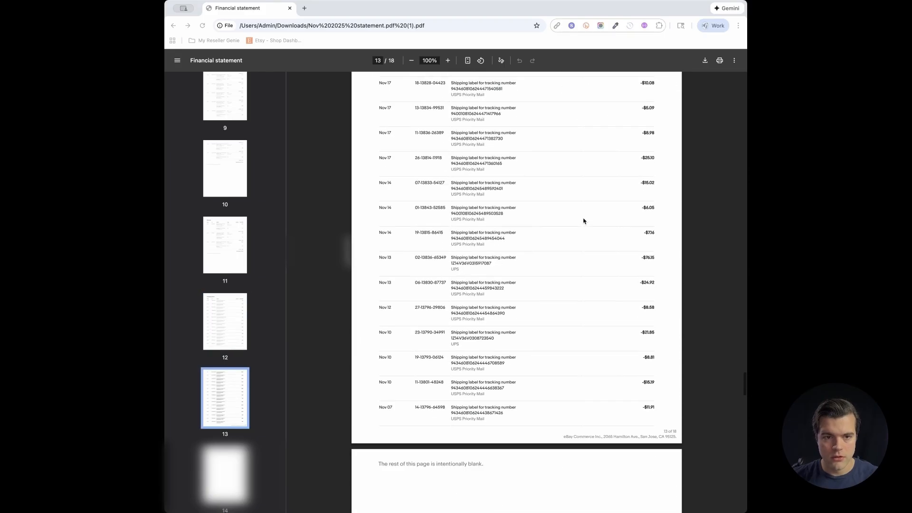
{"action": "scroll", "coordinate": [584, 220], "scroll_direction": "down", "scroll_amount": 20}
{"action": "scroll", "coordinate": [583, 220], "scroll_direction": "up", "scroll_amount": 2}
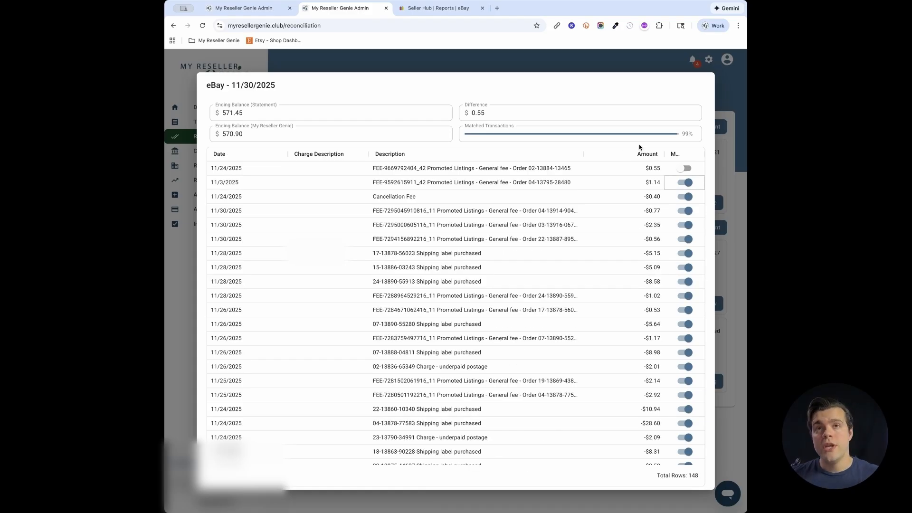
- Match the $1.14 and $0.55 Promoted Listings fee credits to finish the eBay 11/30/2025 reconciliation
{"action": "left_click", "coordinate": [687, 183]}
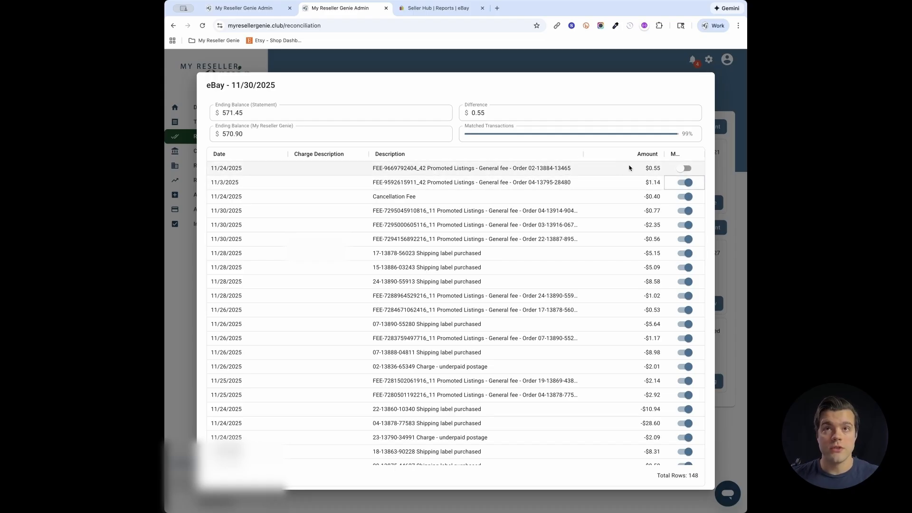
{"action": "left_click", "coordinate": [684, 168]}
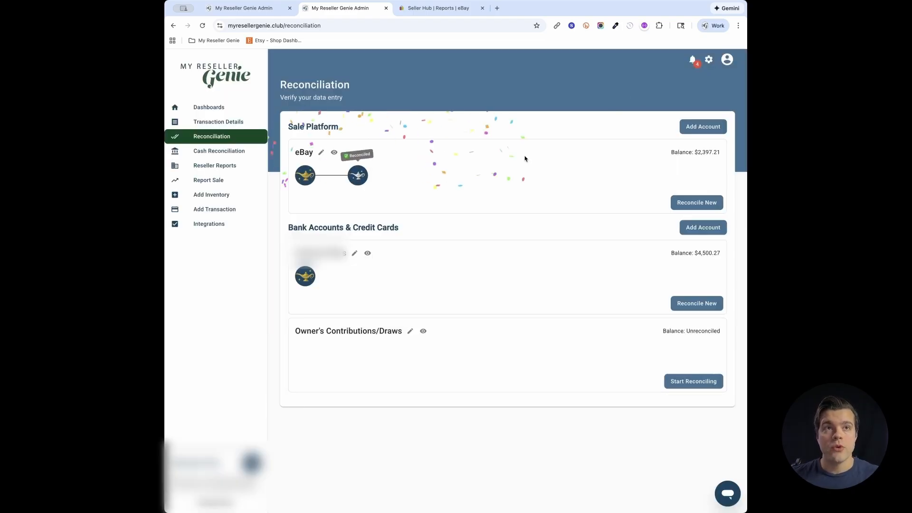